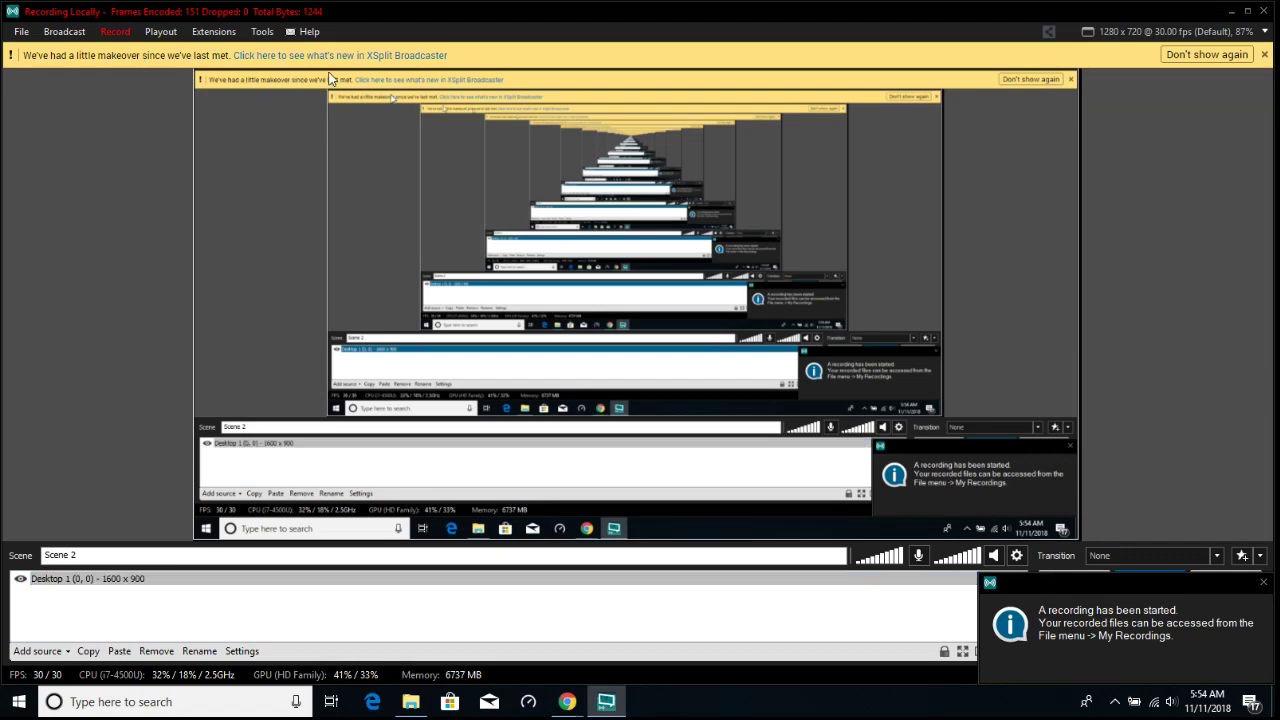
- Minimize the recorder, close the Google Drive page, and show the Filelinked dashboard in a maximized window
left_click(1230, 11)
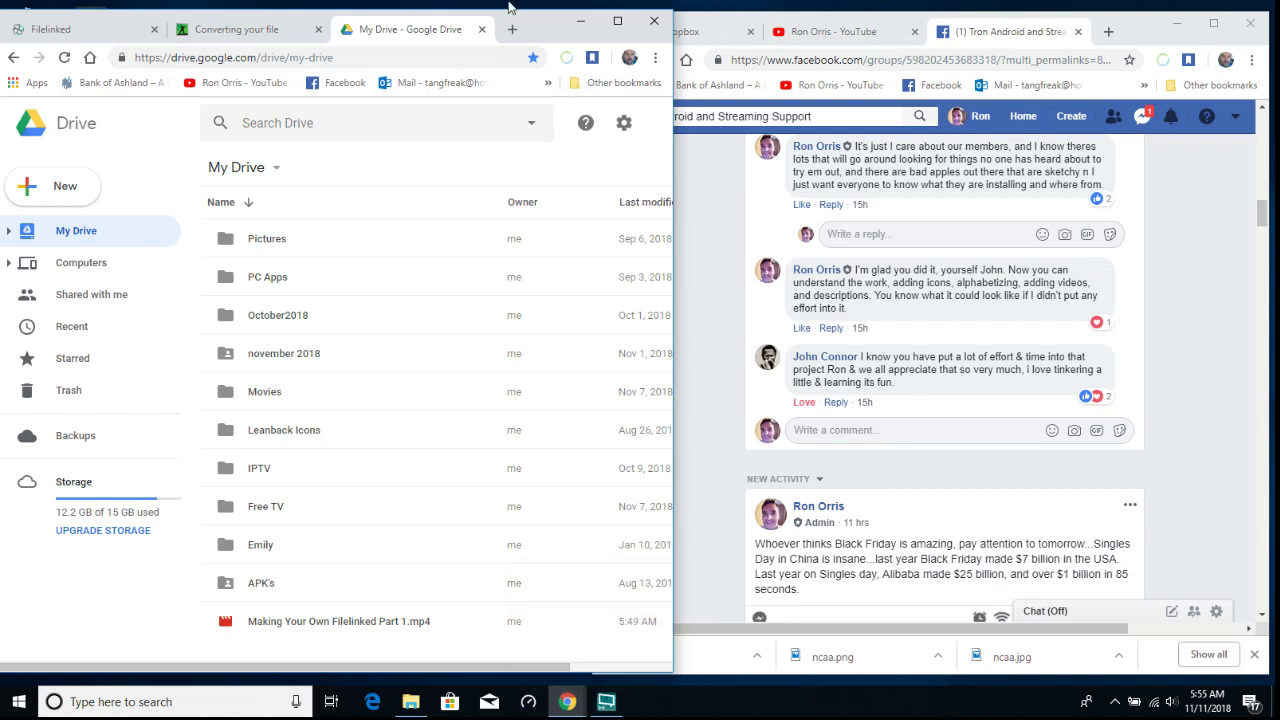
left_click(480, 31)
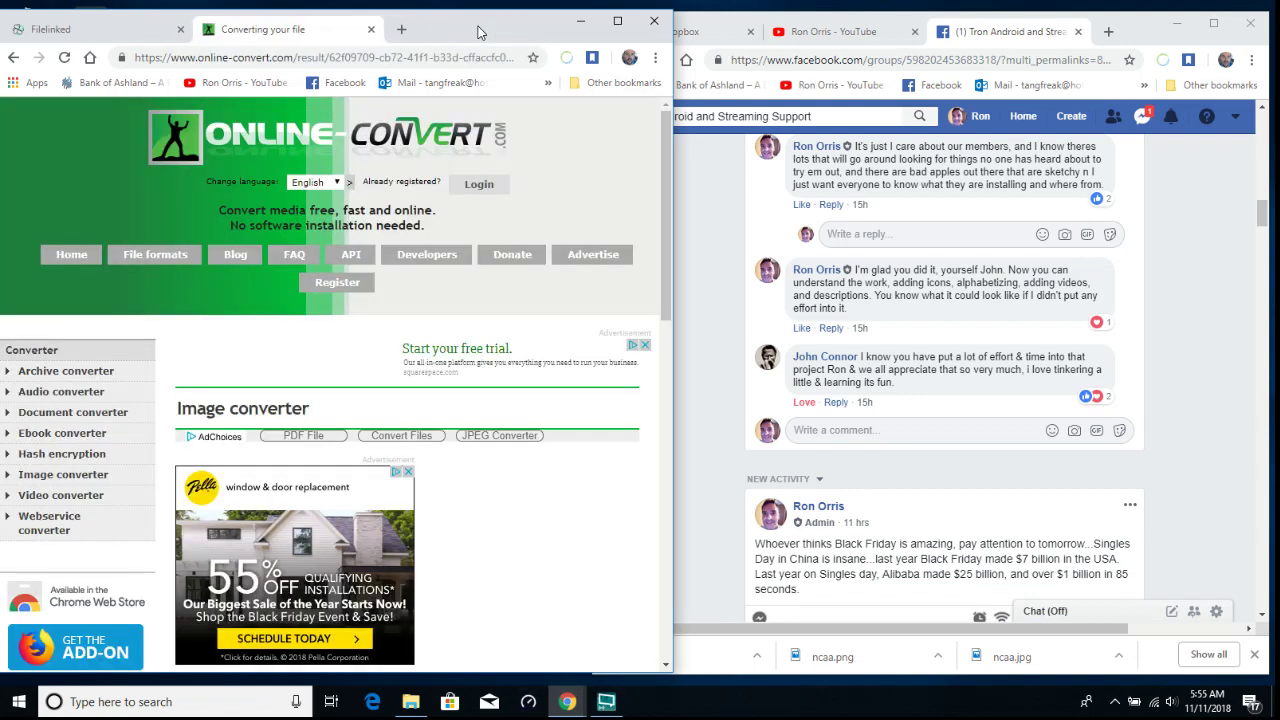
left_click(122, 38)
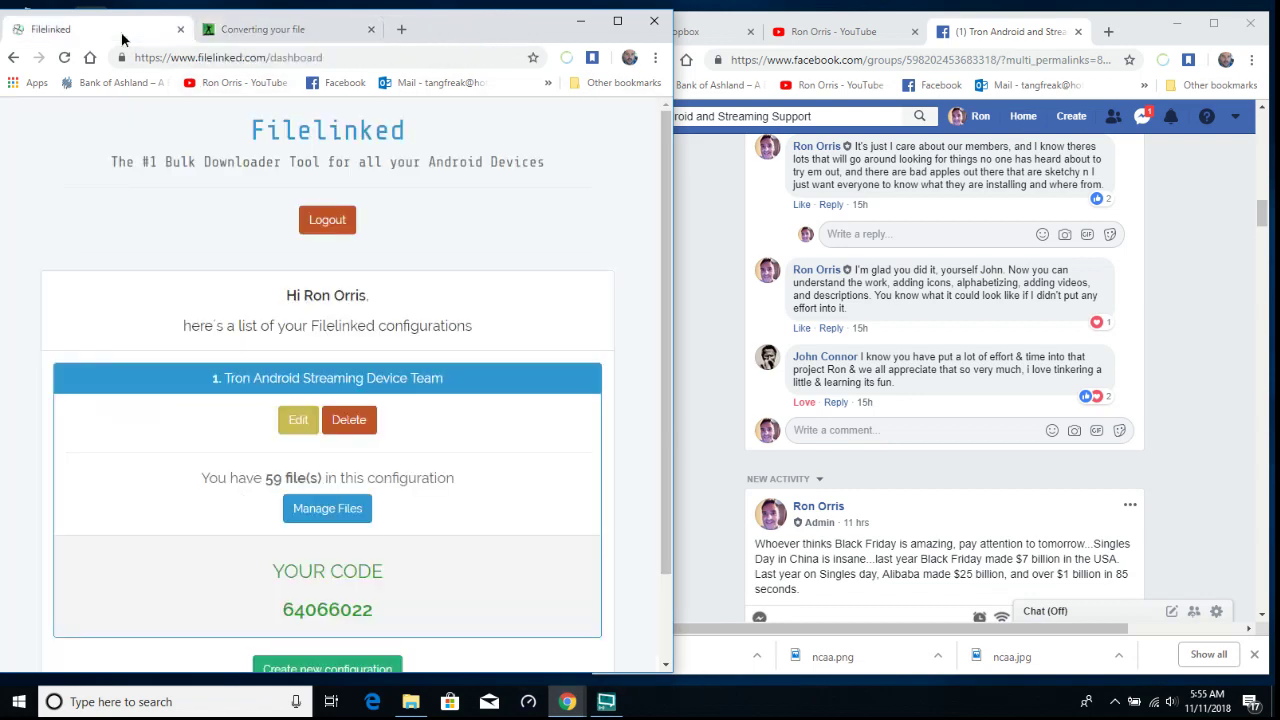
left_click(618, 20)
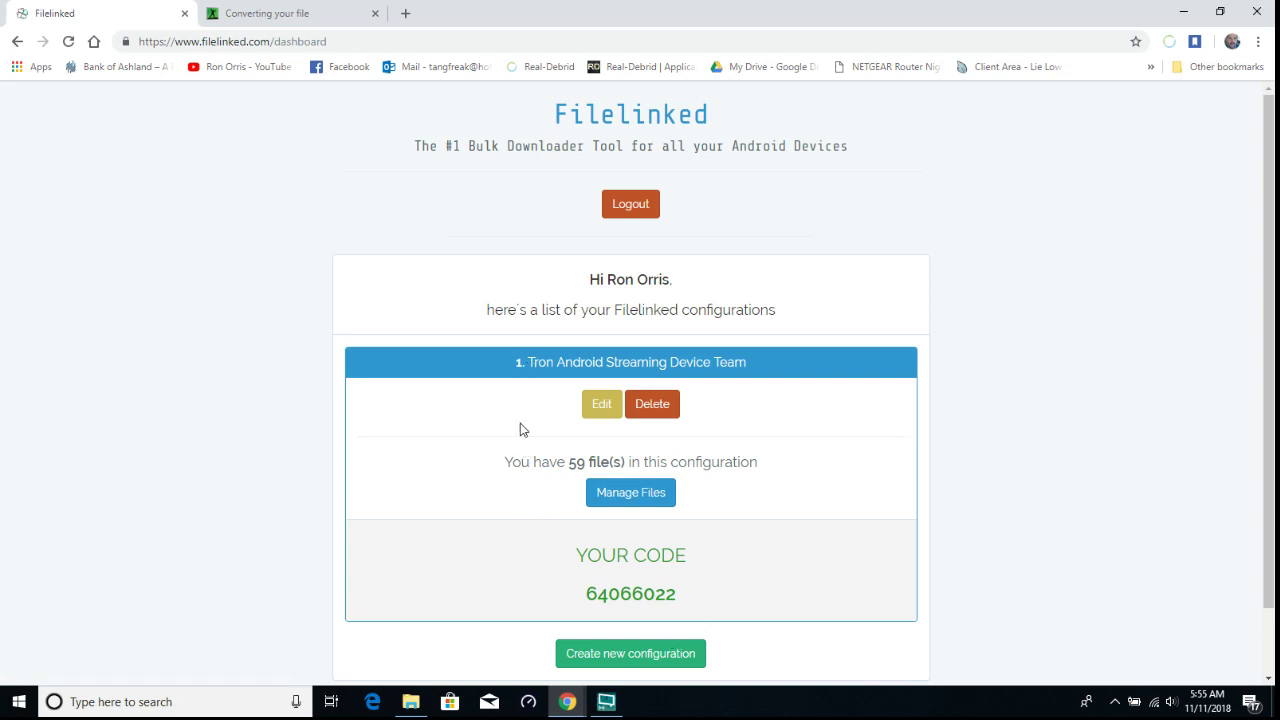
- Review the custom message and PIN lock settings of the Tron Android Streaming Device Team configuration and save it as is
left_click(598, 410)
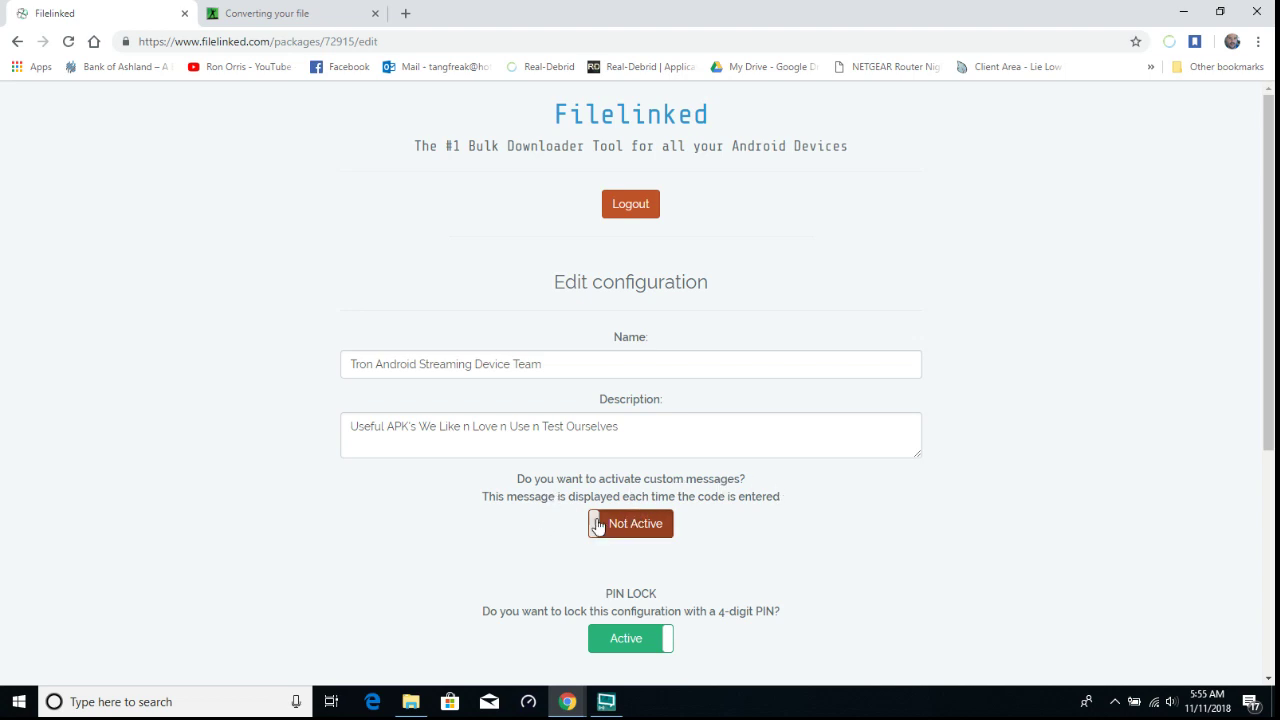
scroll(760, 506, "down", 2)
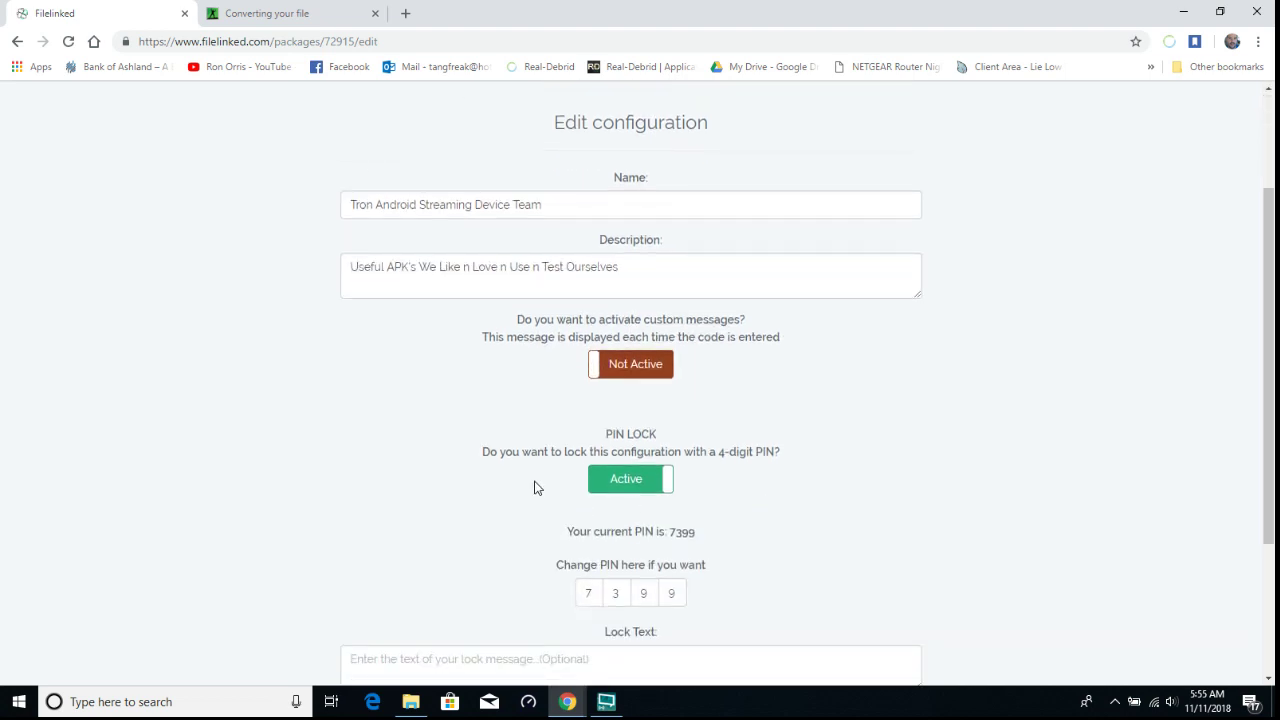
scroll(740, 450, "down", 2)
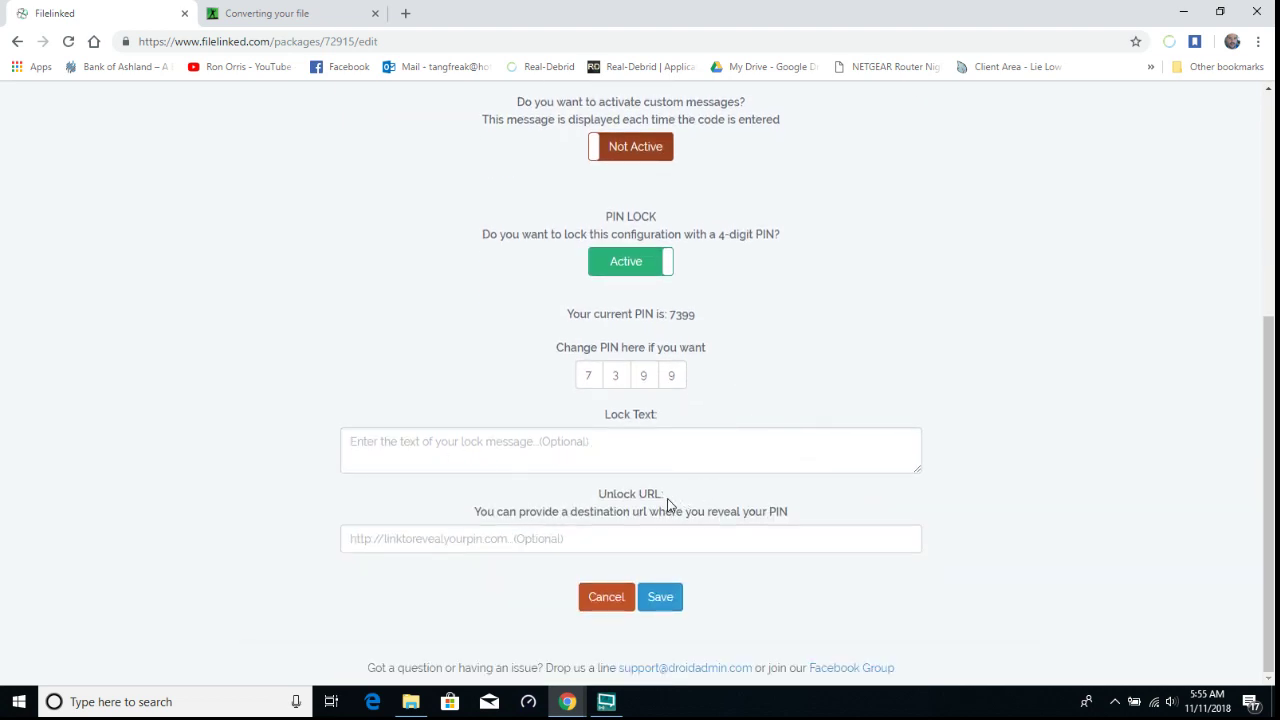
left_click(661, 597)
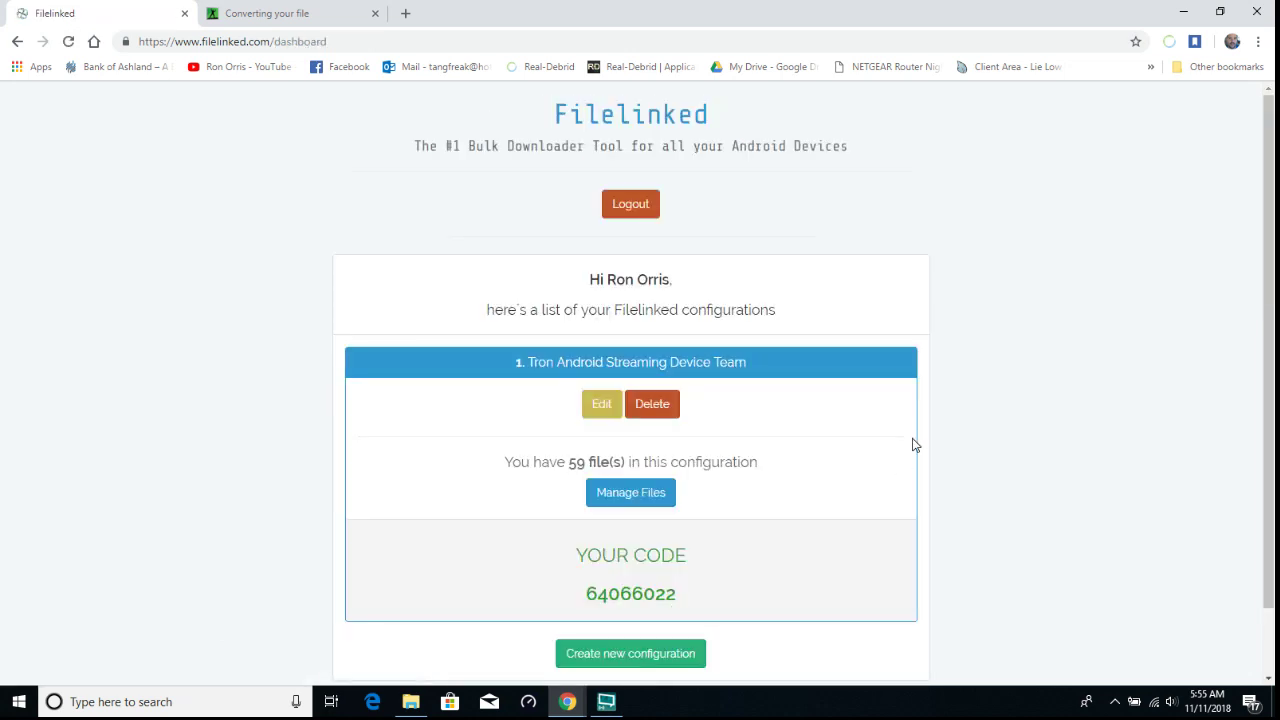
- Open the file list of the Tron Android Streaming Device Team configuration and look through it to the end
left_click(659, 497)
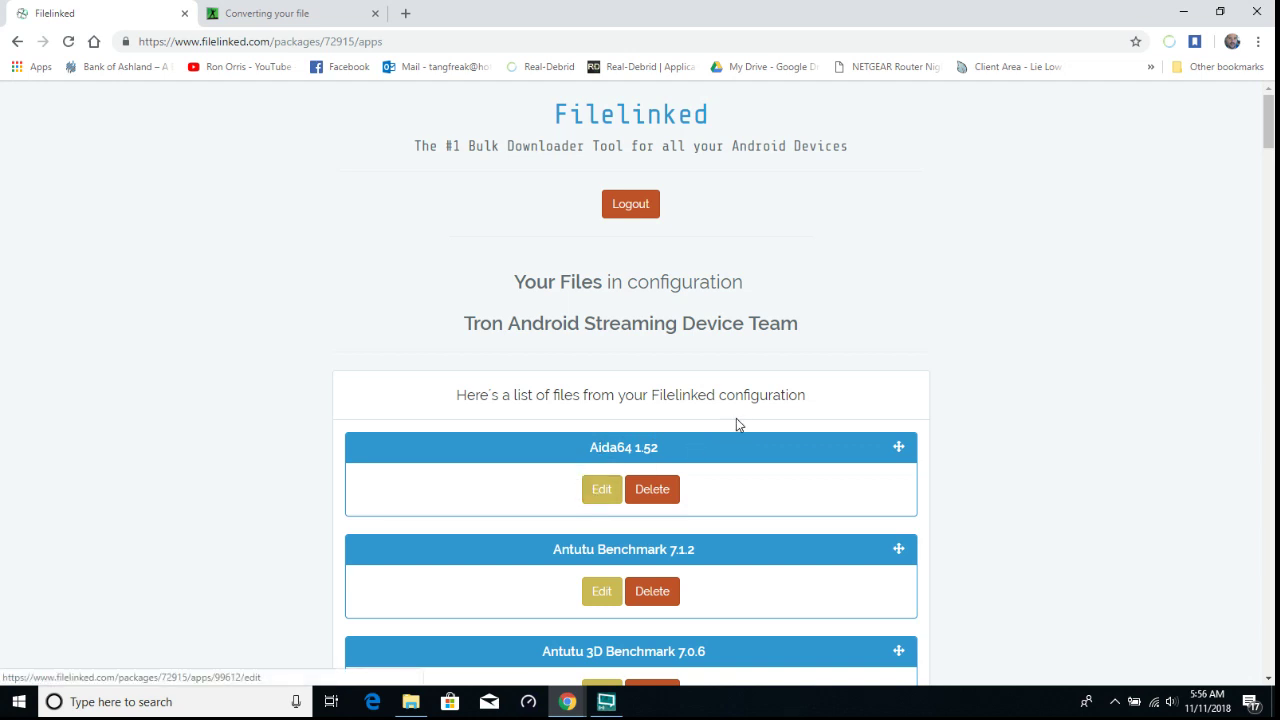
scroll(737, 423, "down", 20)
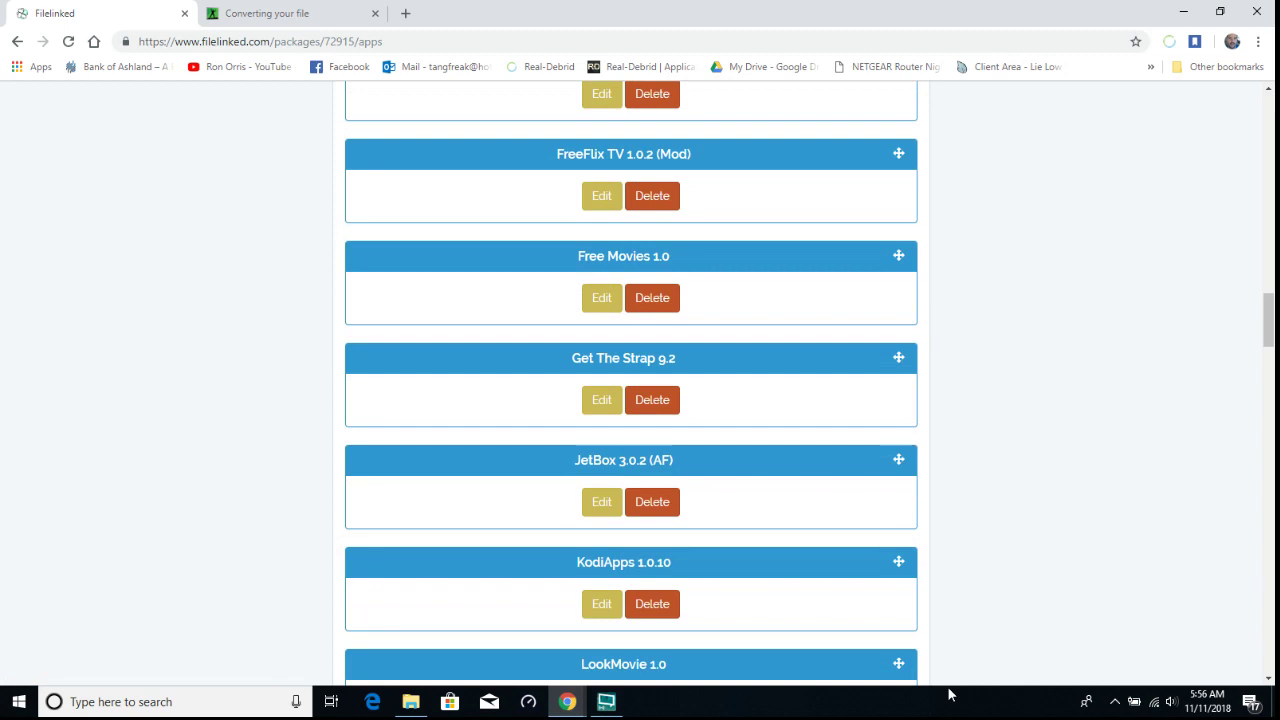
scroll(980, 517, "down", 17)
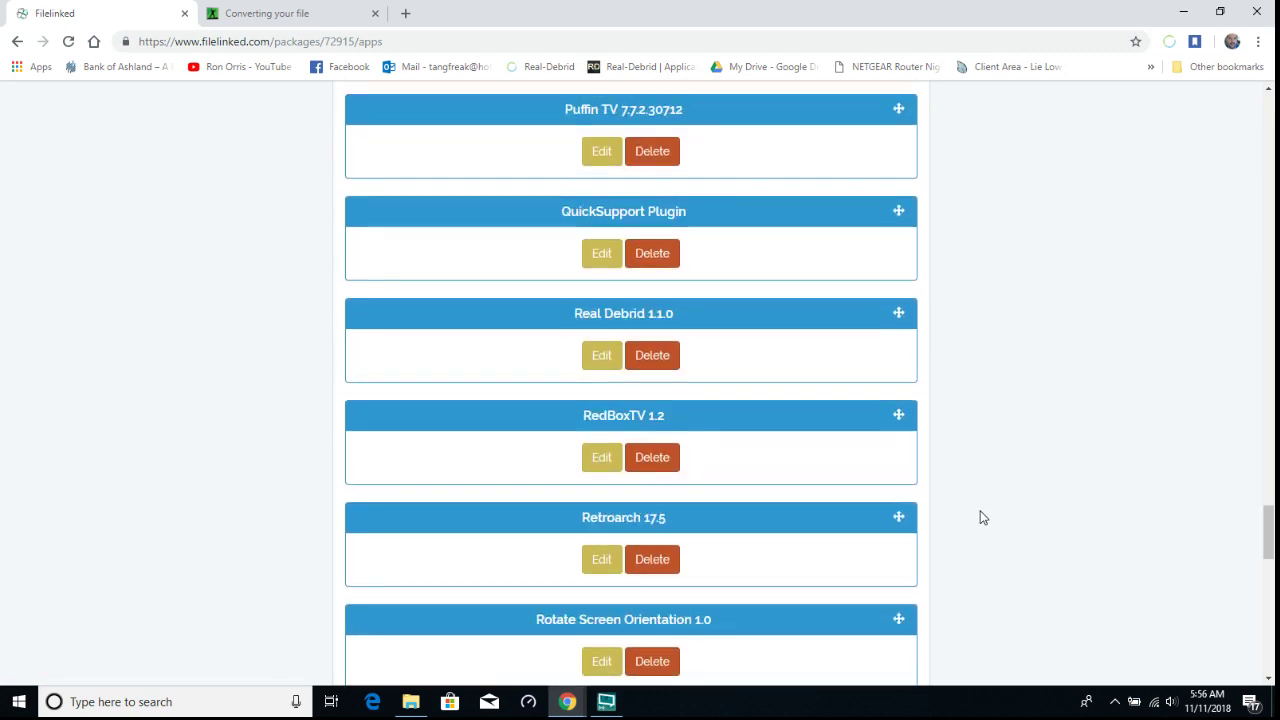
scroll(980, 517, "down", 15)
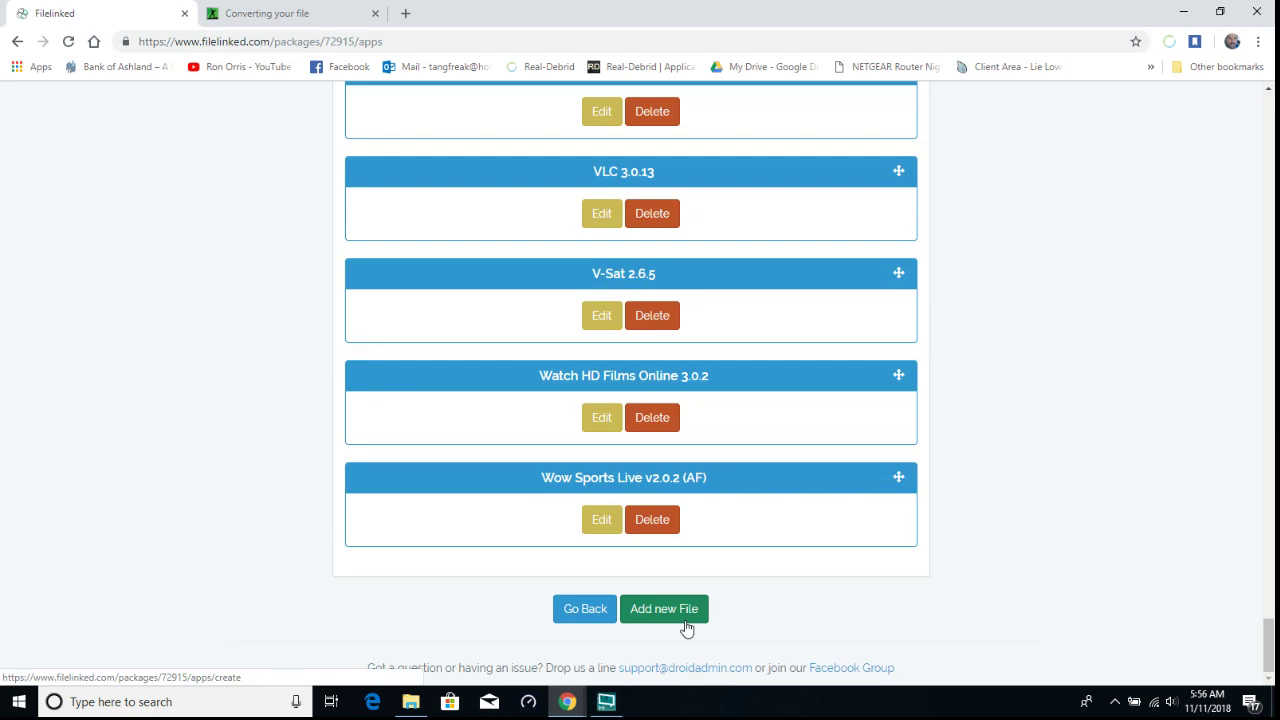
- Open the form for adding a new file, examine its name, description and URL fields, and cancel it
left_click(686, 627)
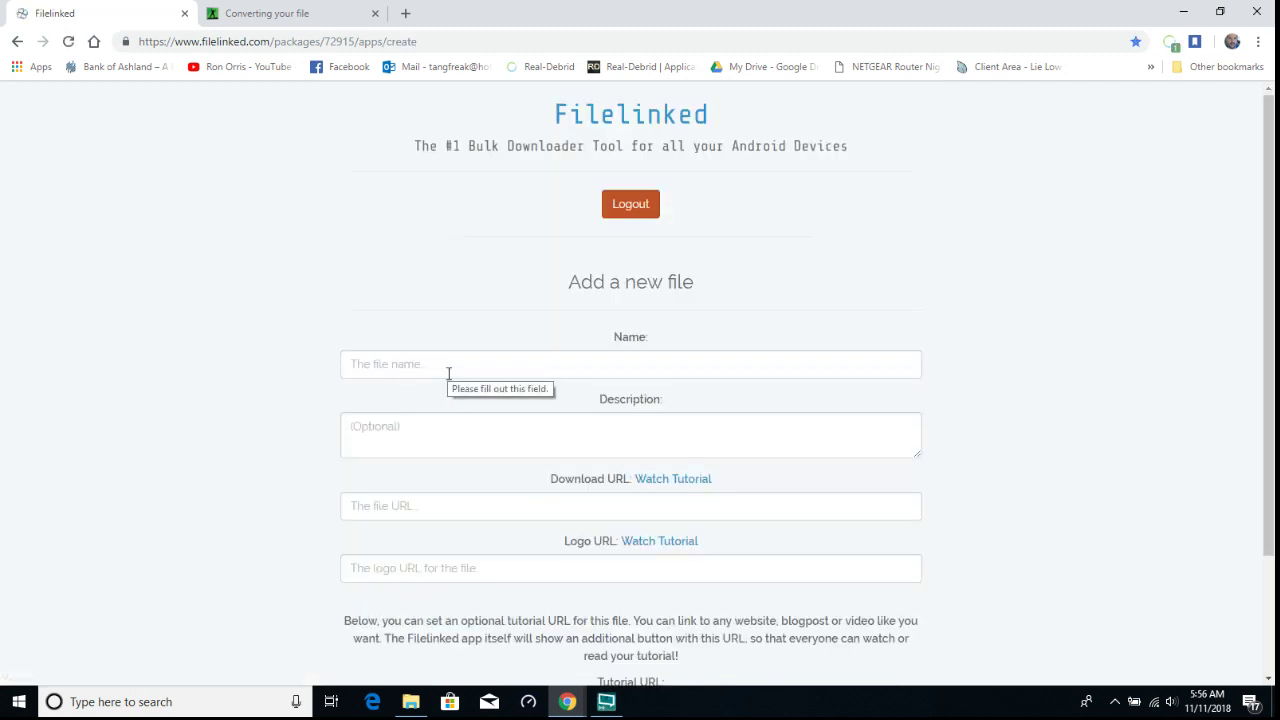
scroll(565, 370, "down", 3)
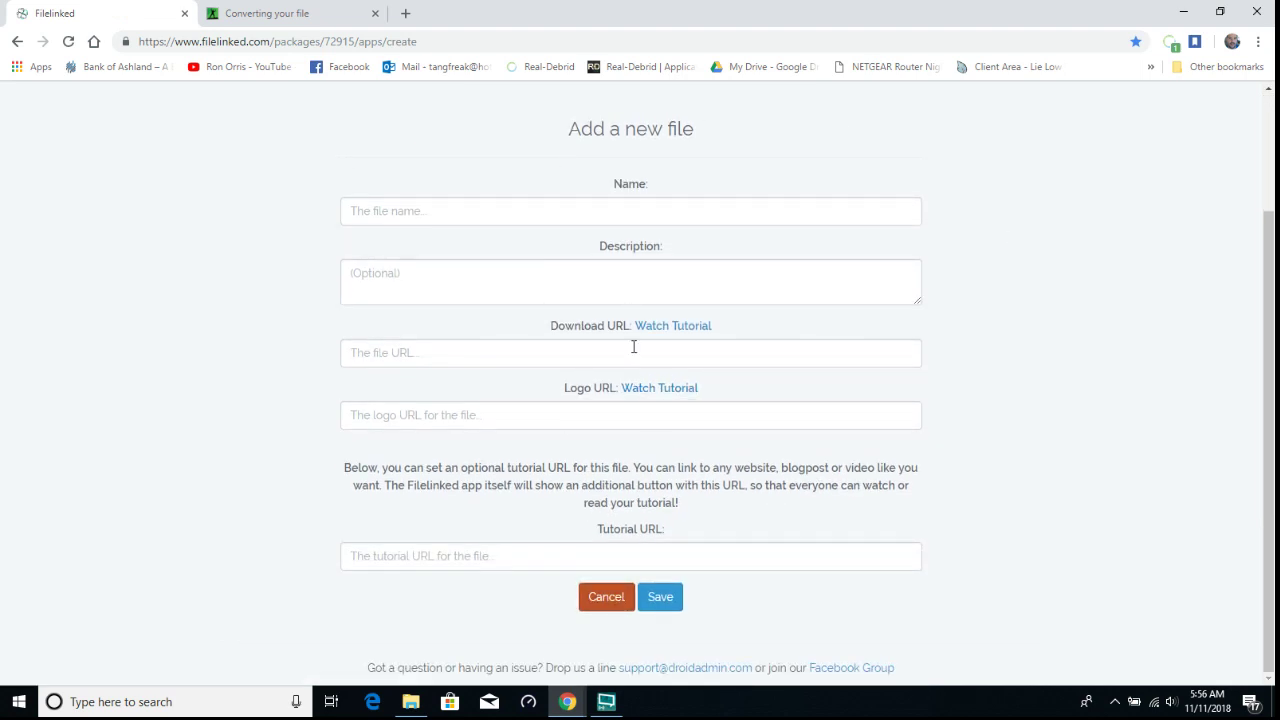
left_click(596, 600)
- Open the Aida64 1.52 entry for editing, review its details, and restore the browser window to its smaller size
left_click(598, 487)
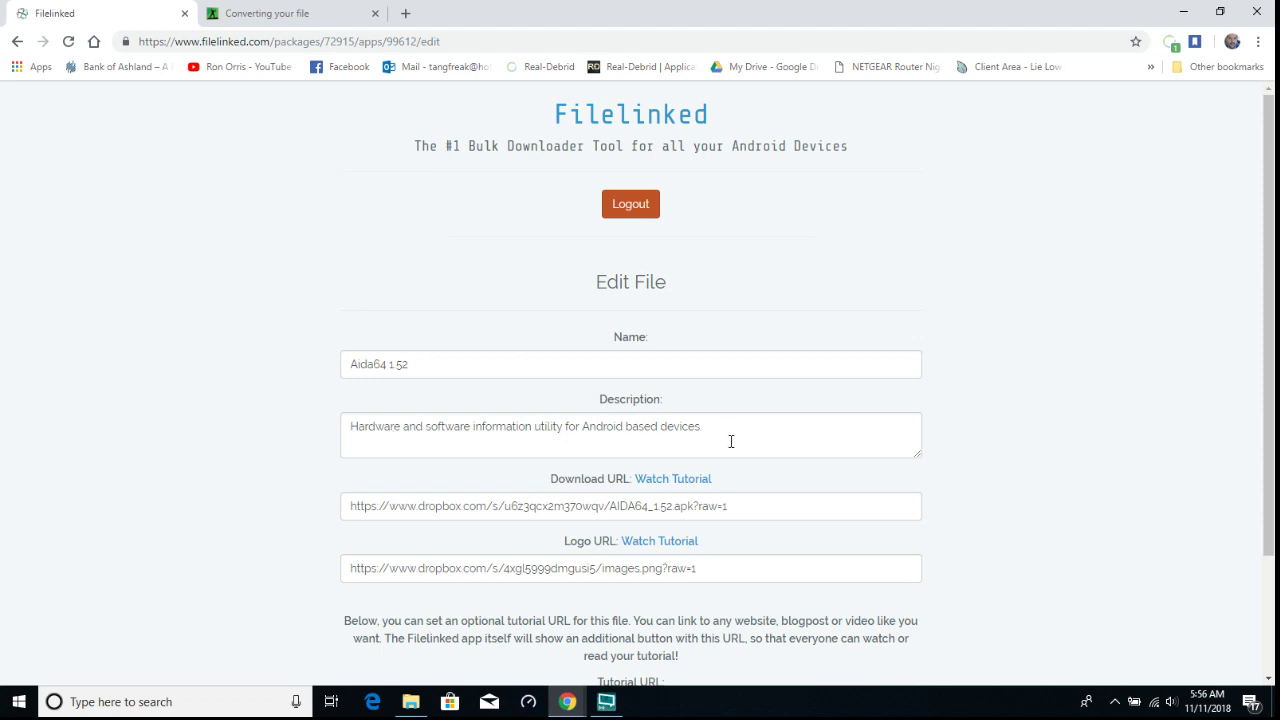
scroll(740, 451, "down", 3)
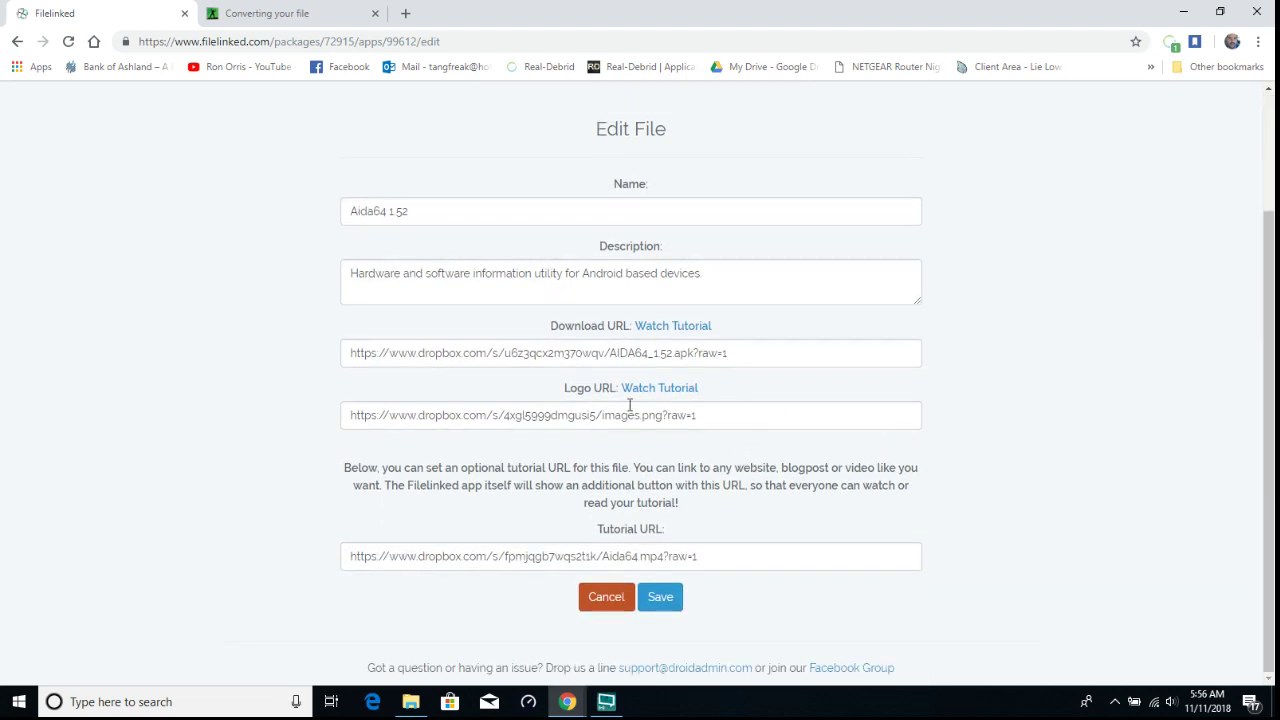
left_click(1220, 11)
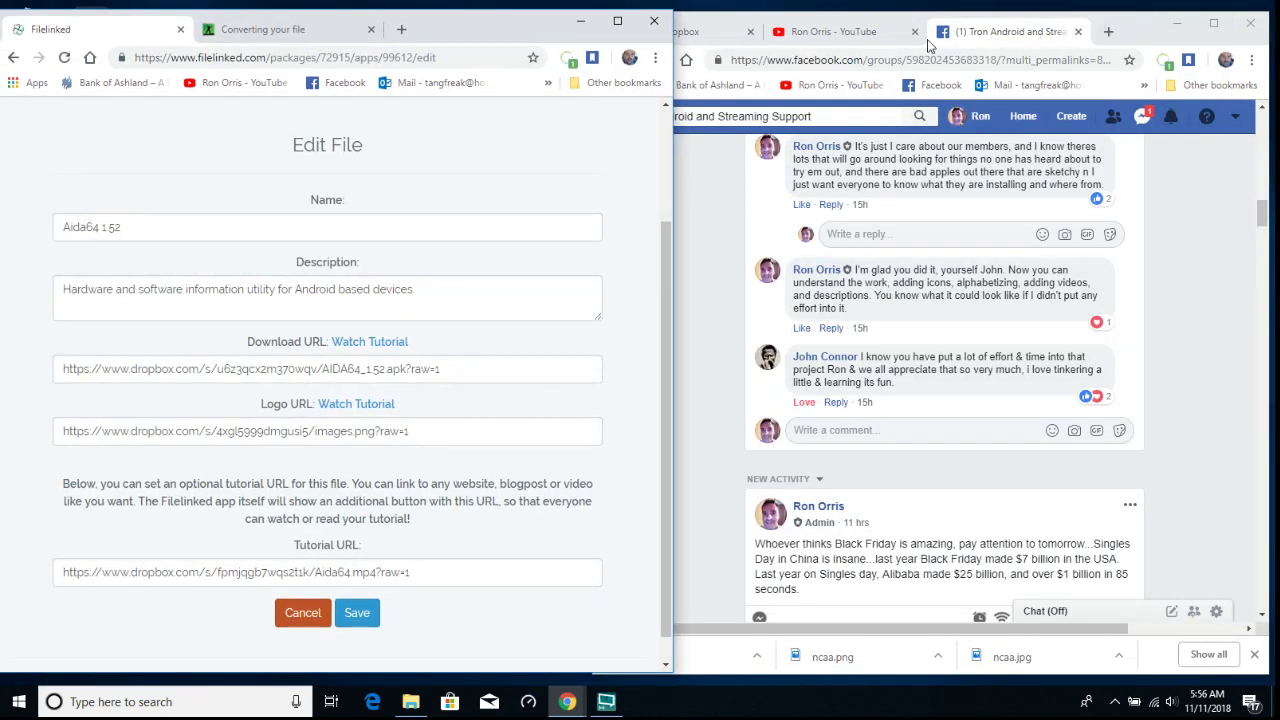
- Switch to the Dropbox home page, close the Cinema HD_1.3.3.apk sharing dialog, and keep the window beside Filelinked
left_click(700, 32)
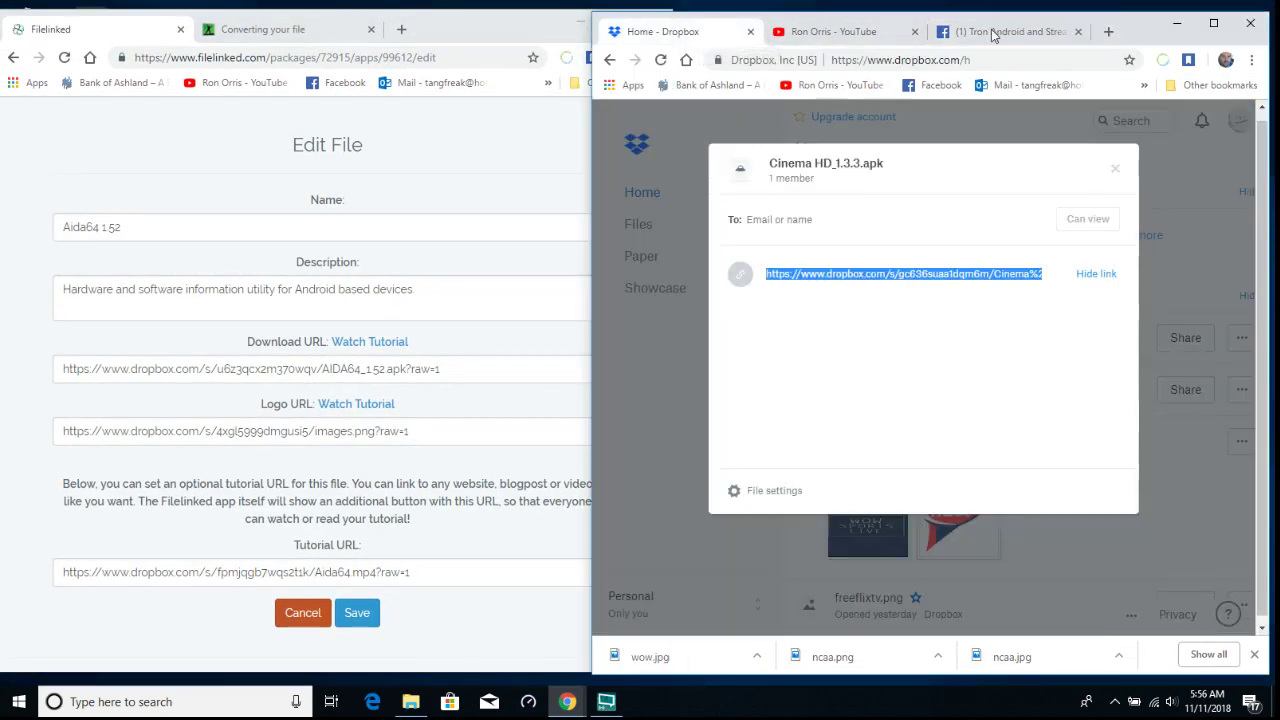
left_click(1213, 22)
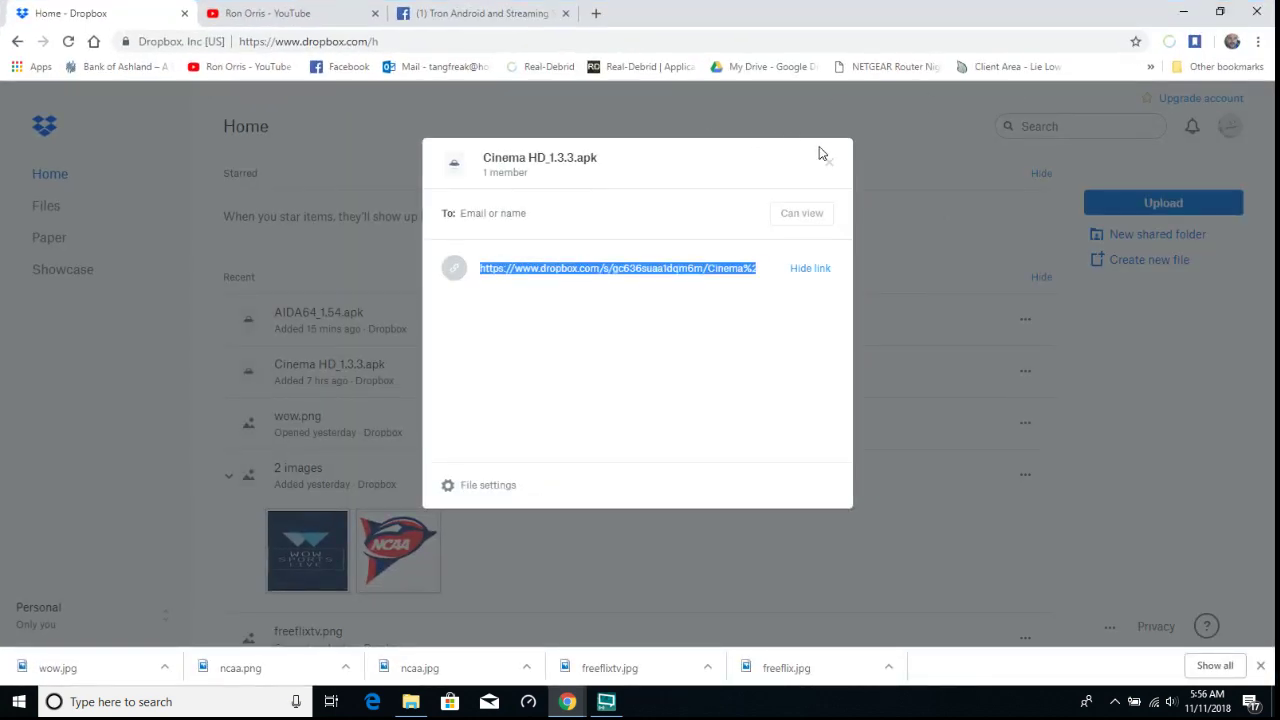
left_click(828, 164)
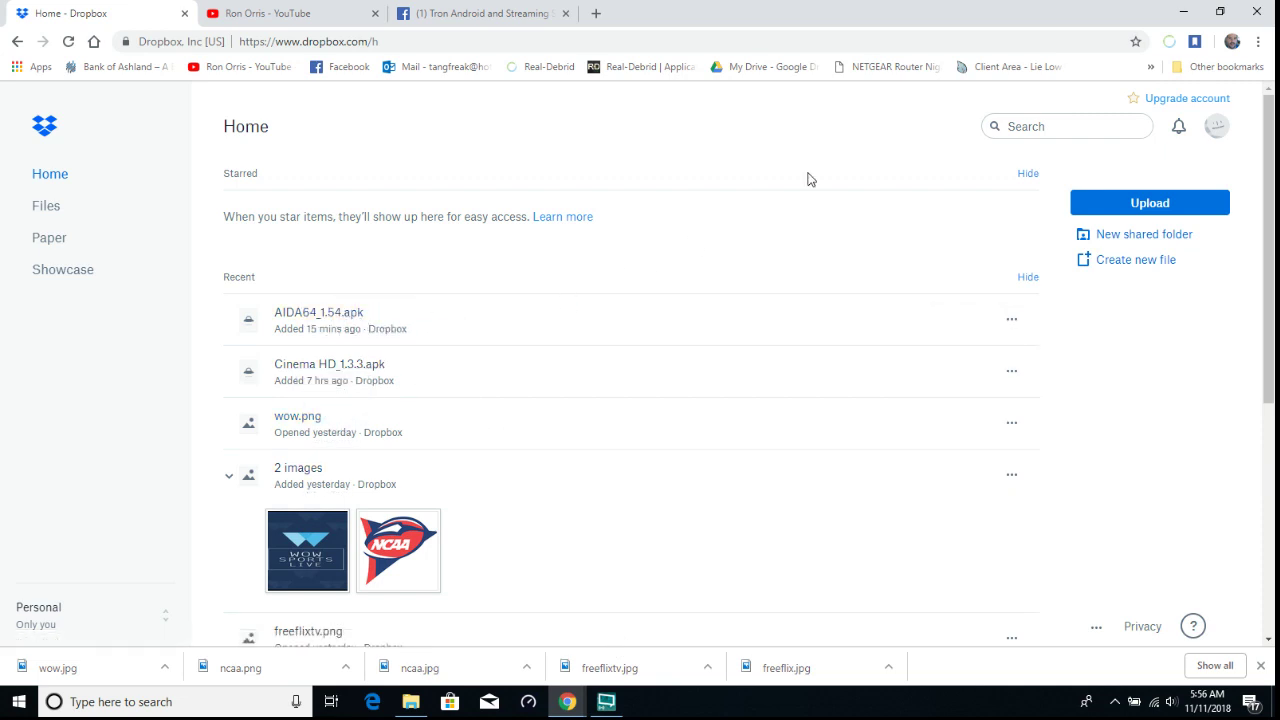
left_click(1218, 14)
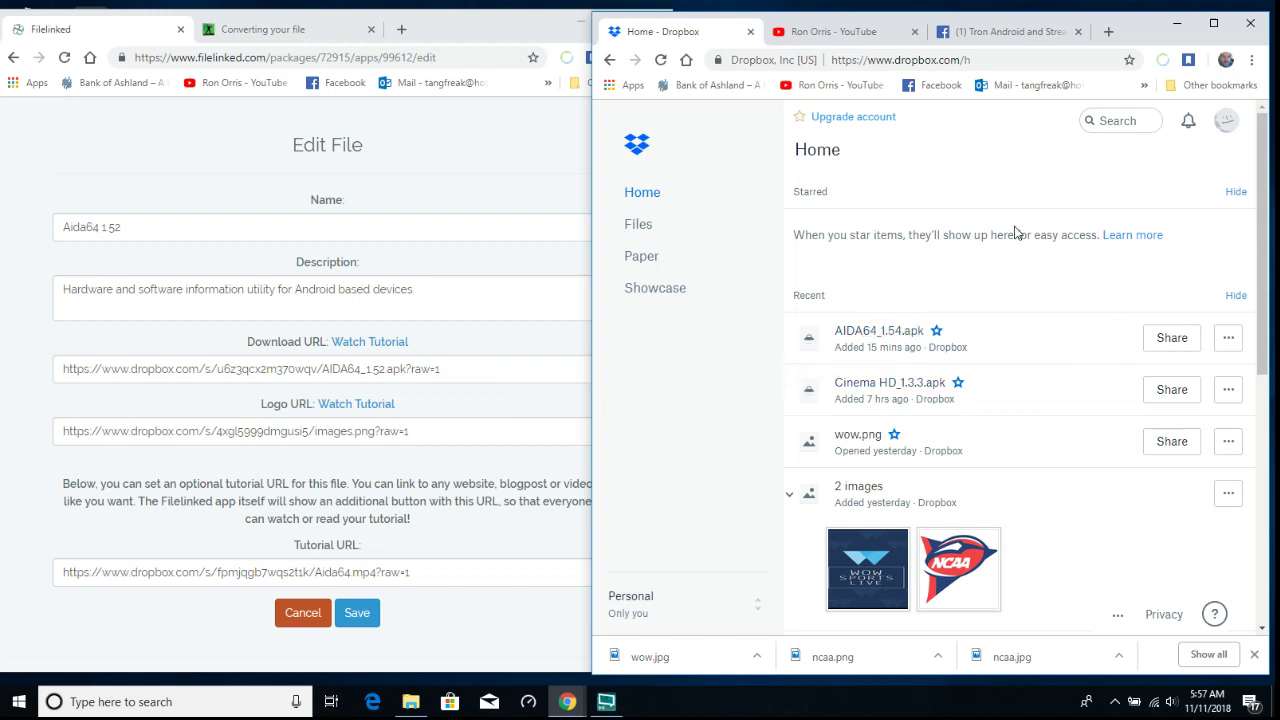
- Create a sharing link for AIDA64_1.54.apk in Dropbox and copy it
left_click(1172, 339)
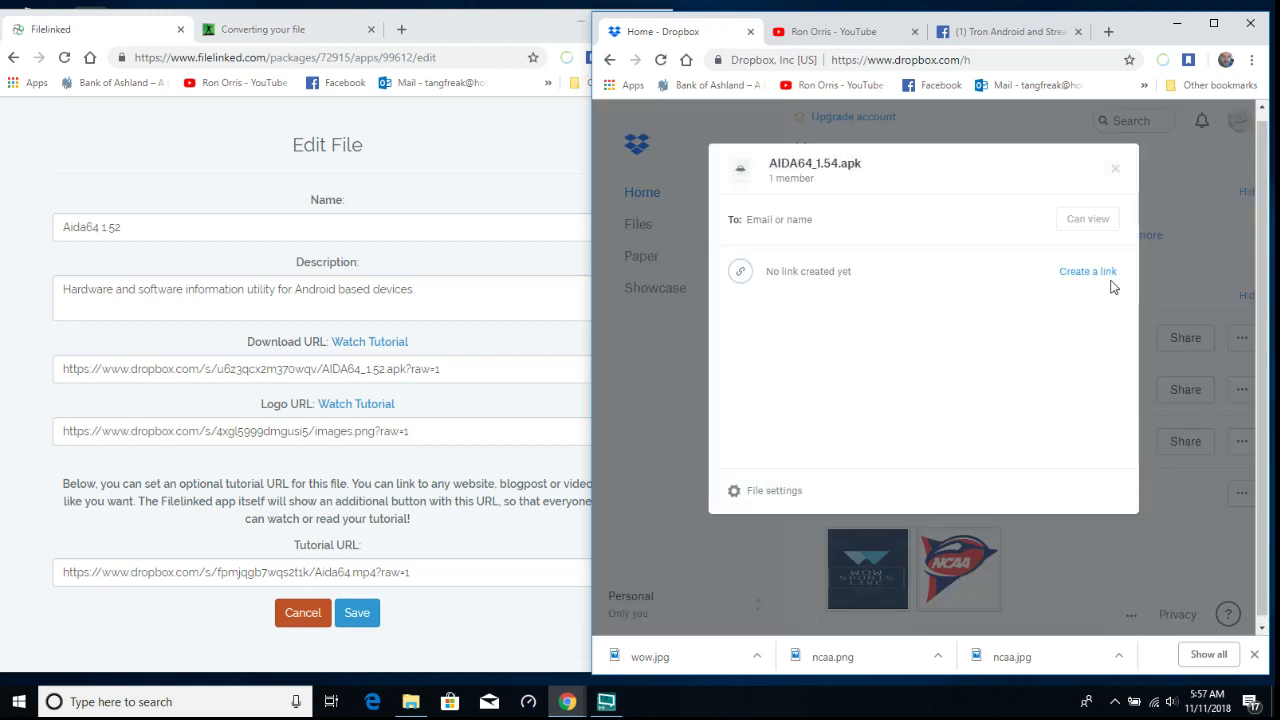
left_click(1106, 277)
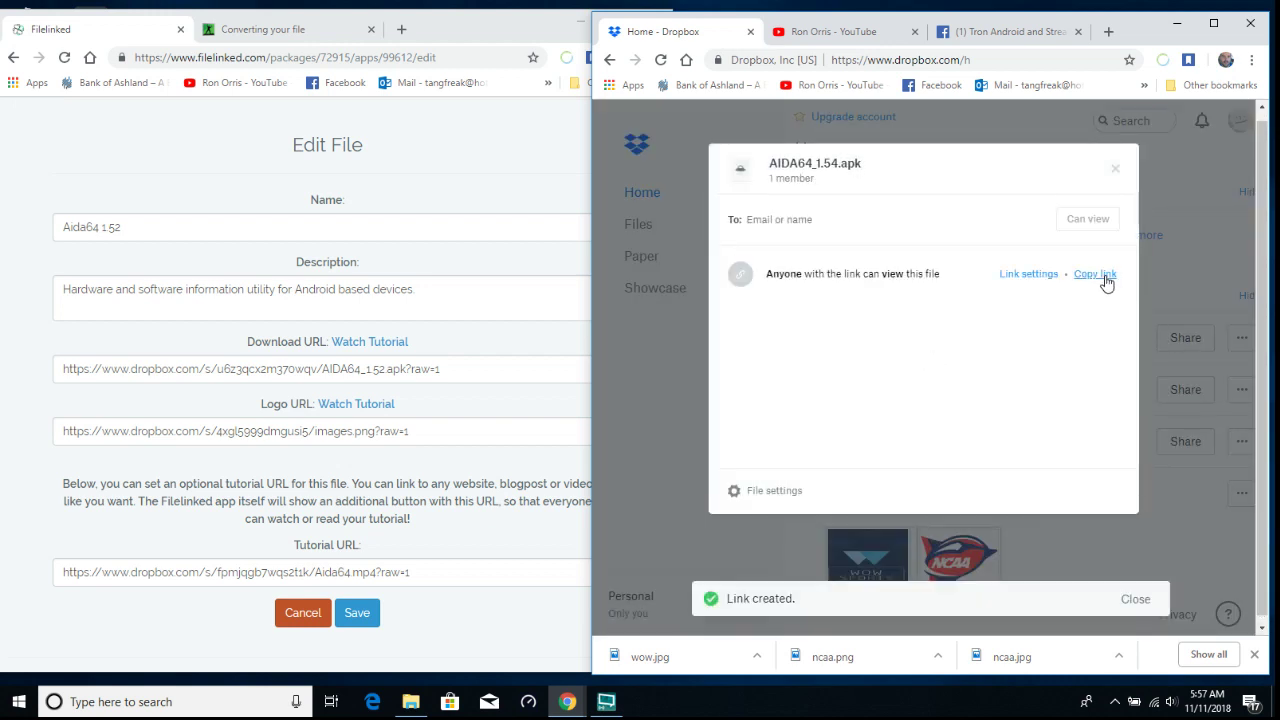
left_click(1106, 277)
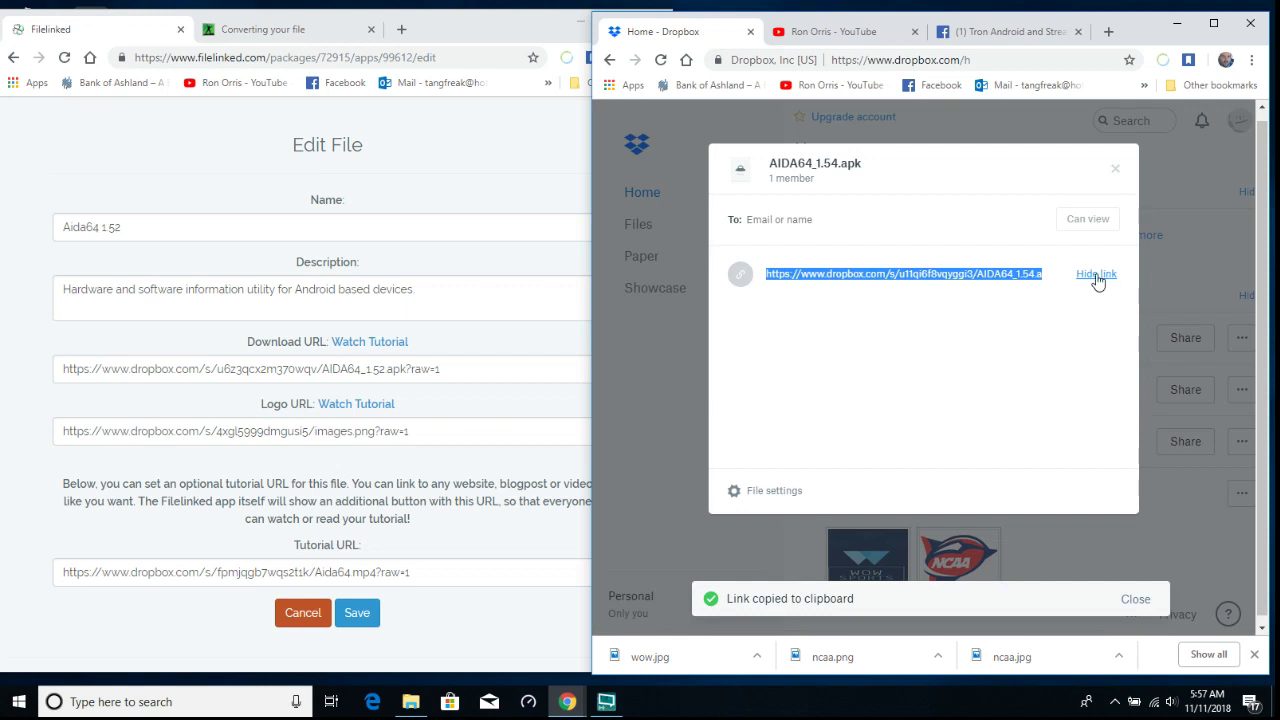
right_click(995, 272)
left_click(996, 284)
- Replace the Aida64 entry's Download URL with the copied AIDA64_1.54.apk link ending in ?raw=1, and close the Dropbox sharing dialog
left_click(544, 378)
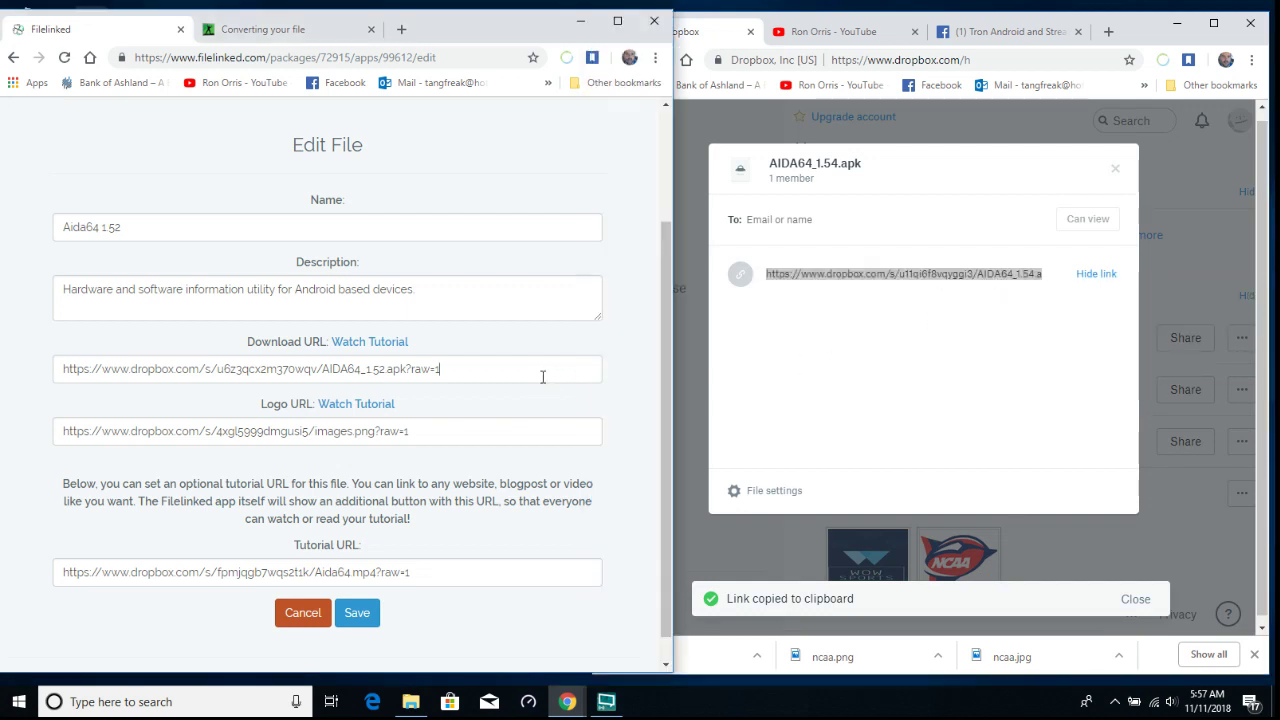
key("ctrl+a")
right_click(463, 369)
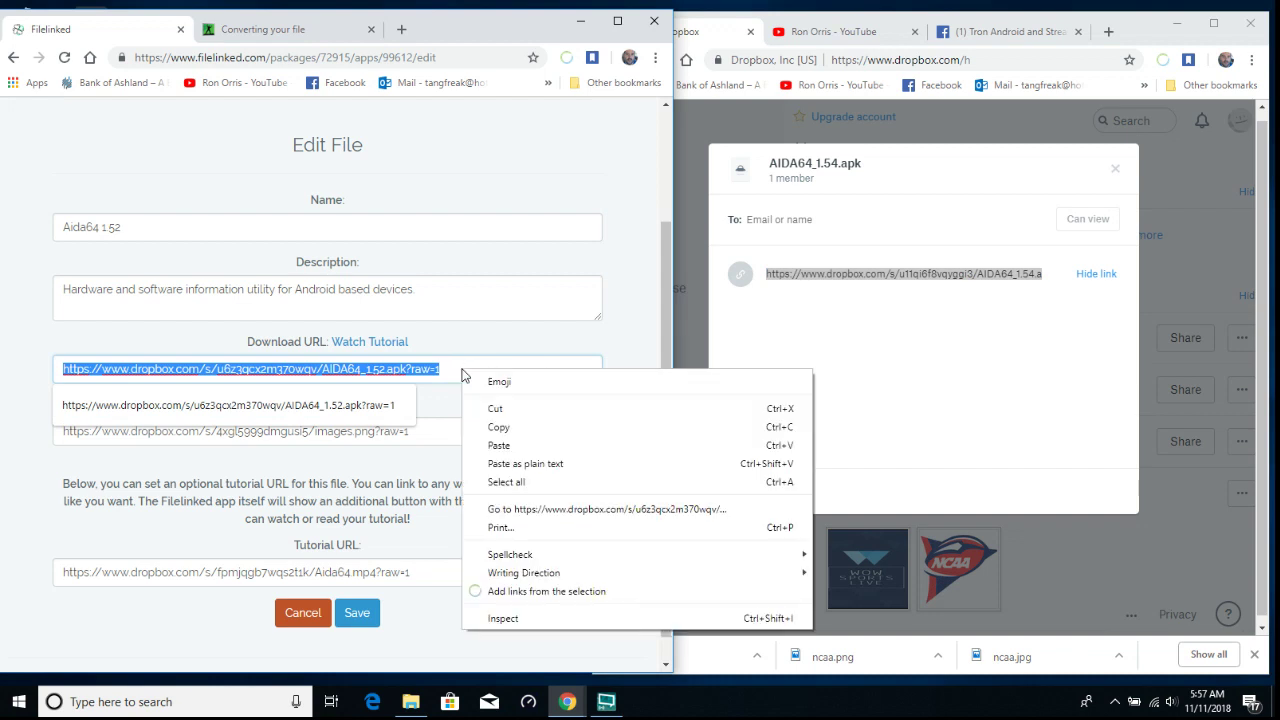
left_click(499, 438)
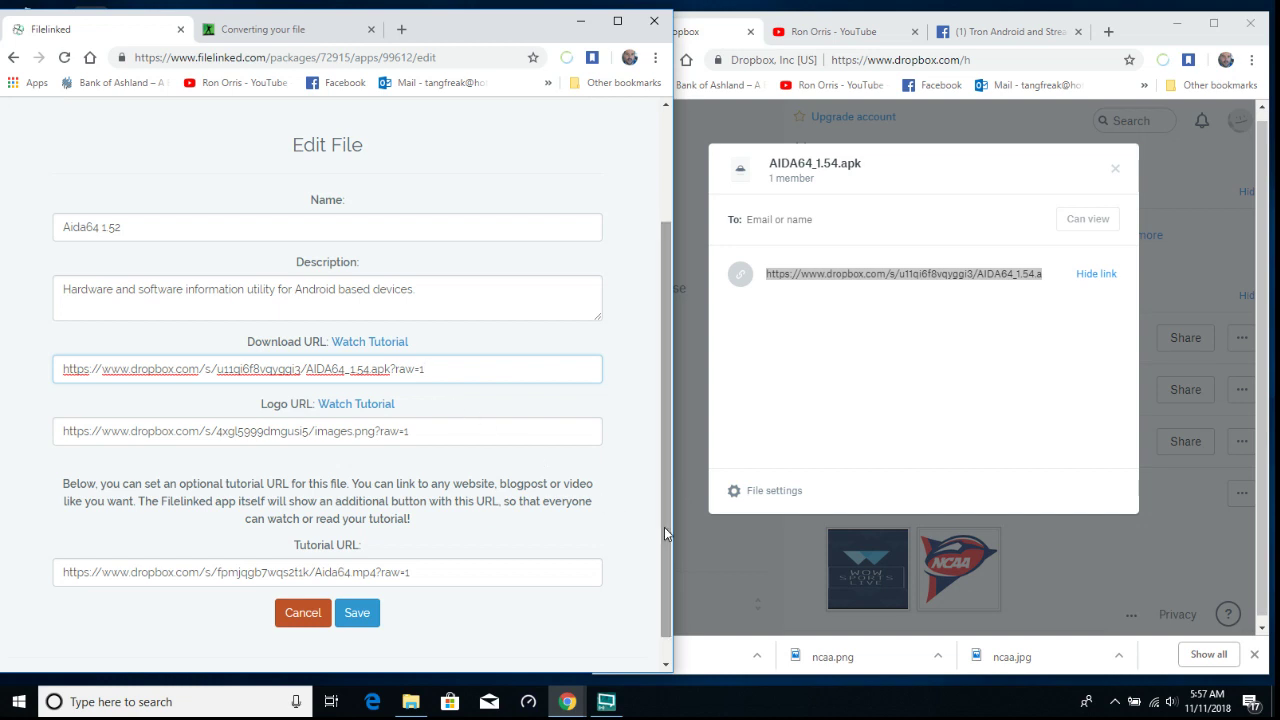
left_click(1116, 170)
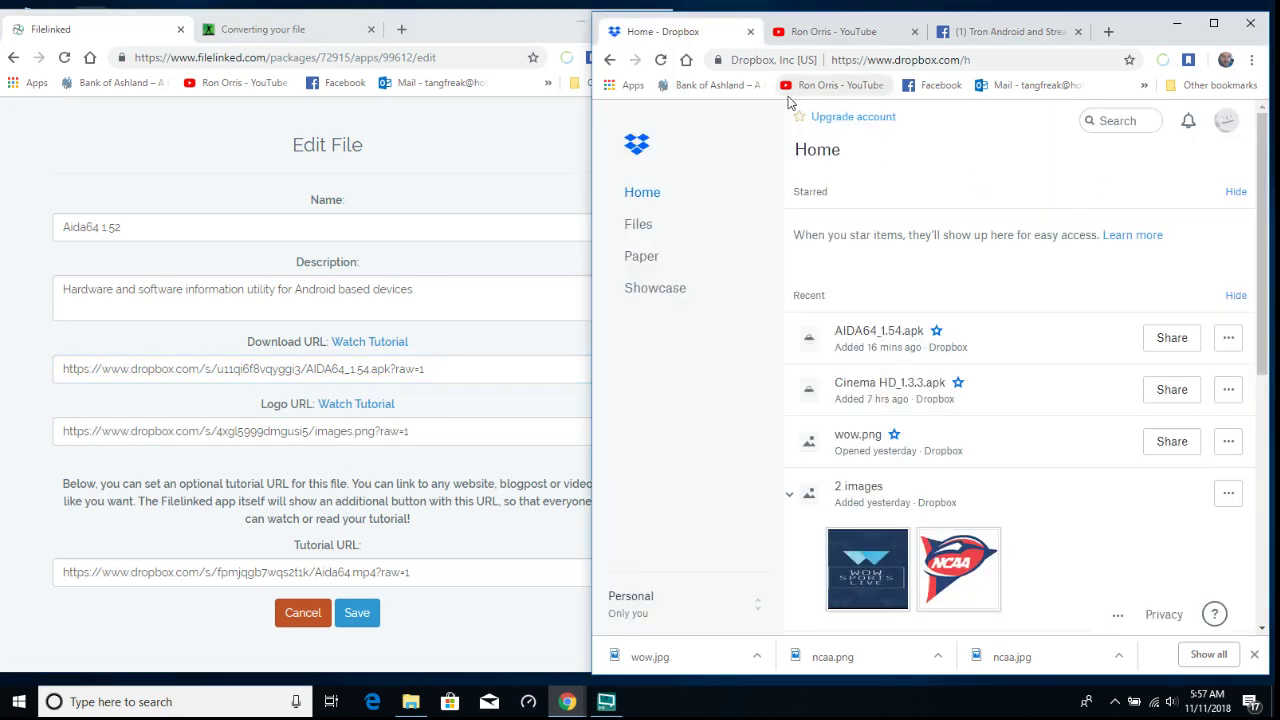
- Load the bookmarked Public - Dropbox page in the YouTube tab and show the My files list
left_click(836, 40)
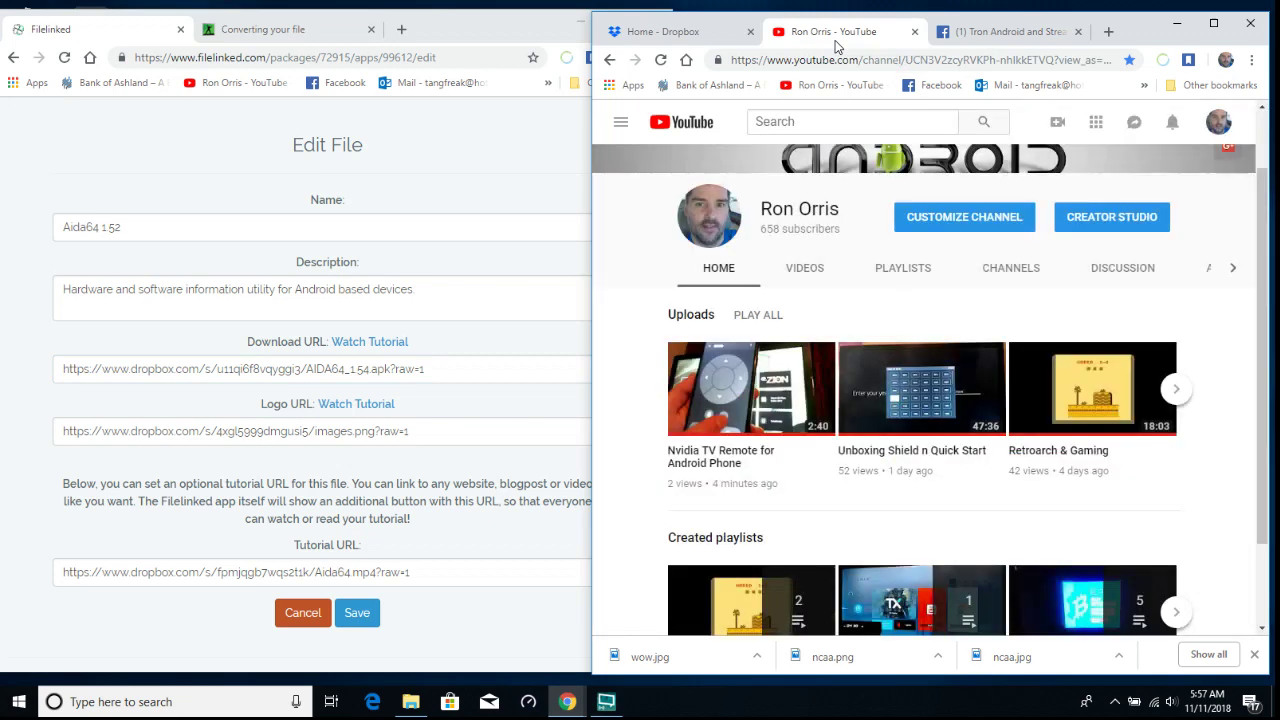
left_click(1140, 87)
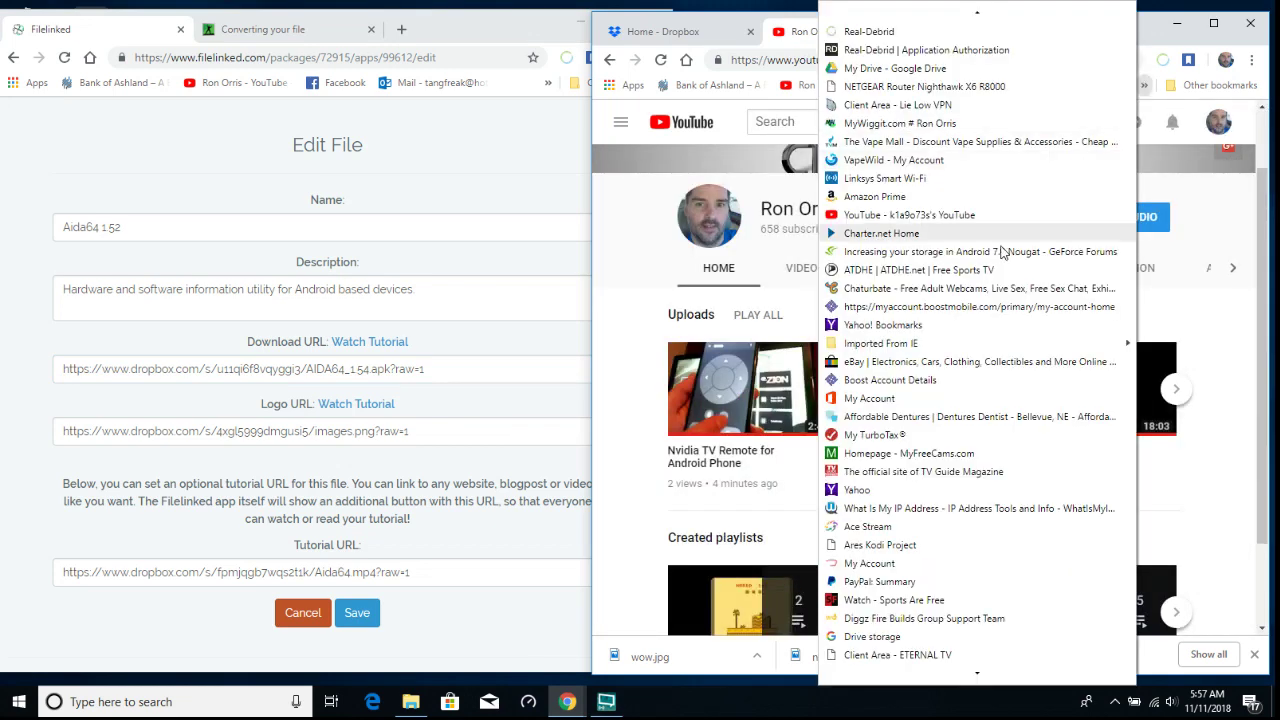
scroll(986, 300, "down", 3)
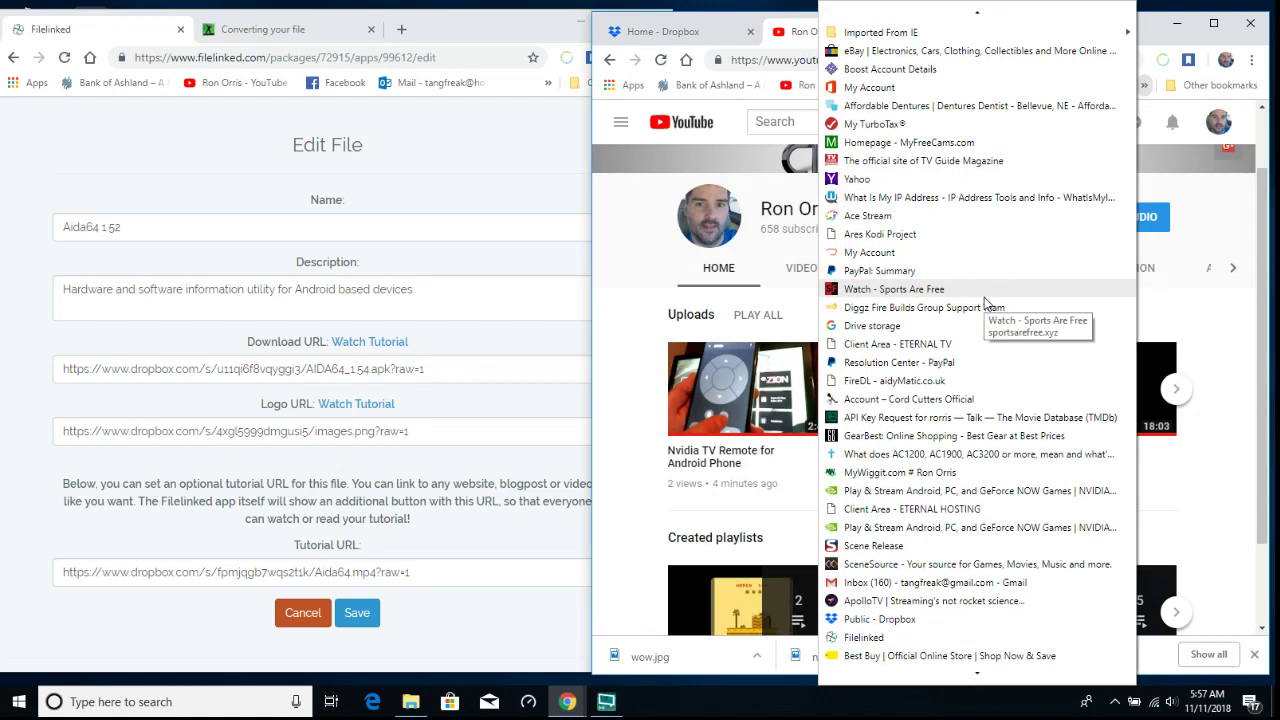
left_click(918, 628)
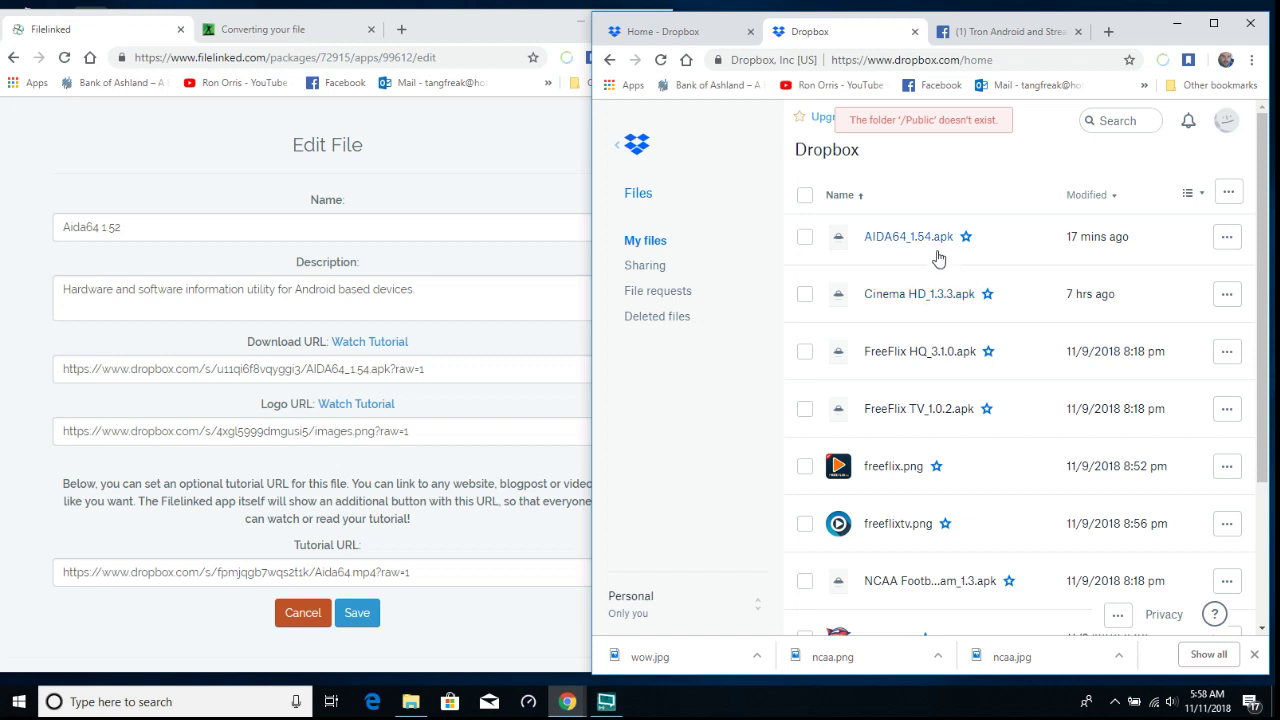
left_click(650, 243)
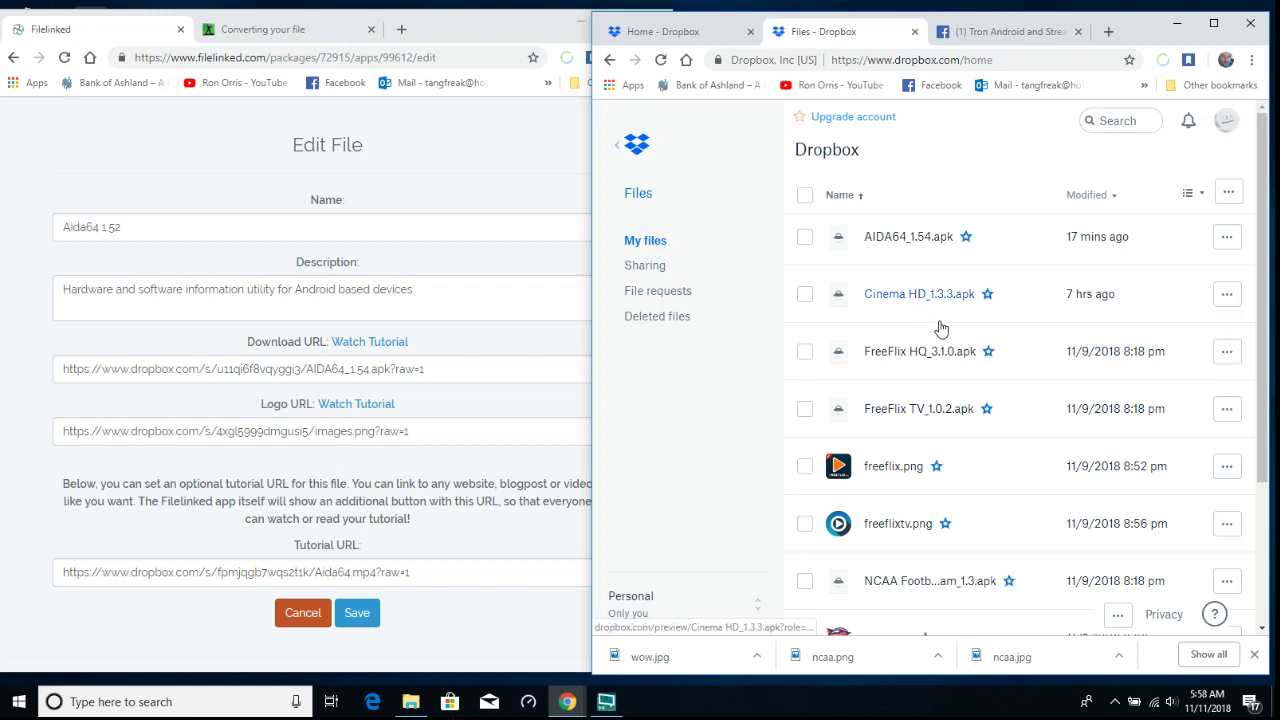
- Look over the stored Dropbox files and open the account details to check the storage usage
scroll(951, 340, "down", 2)
scroll(951, 340, "up", 2)
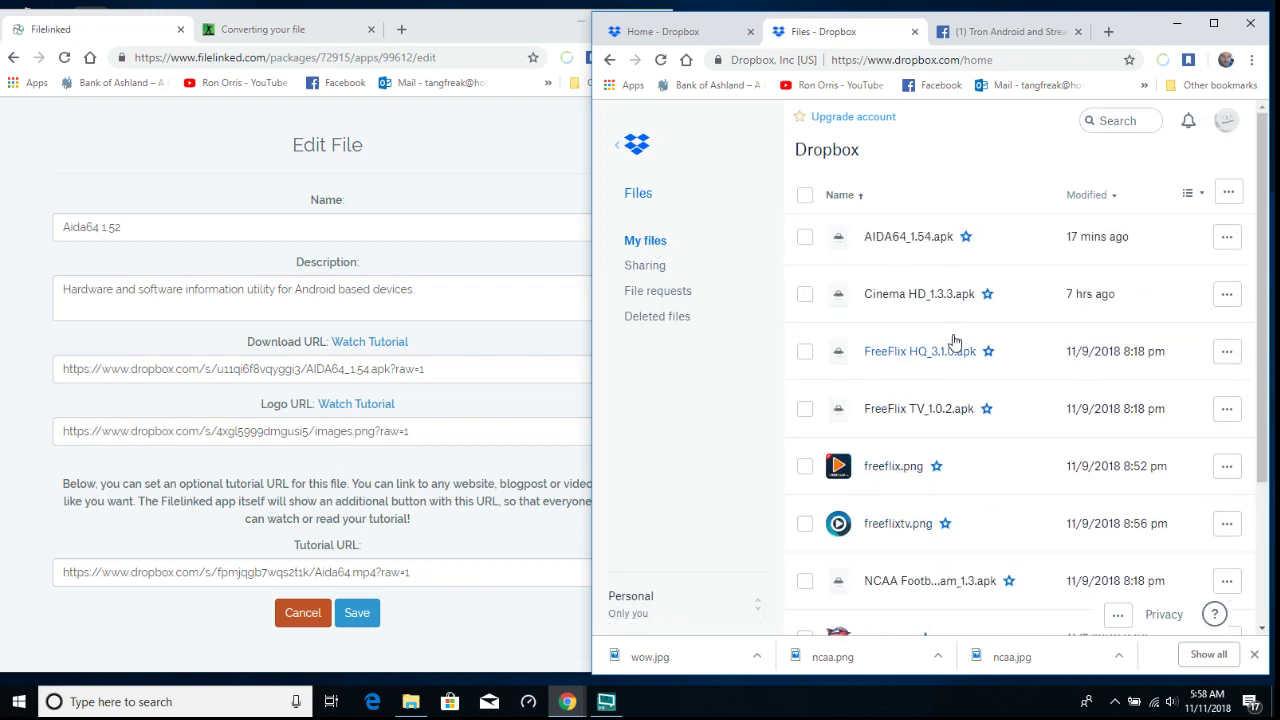
left_click(1228, 120)
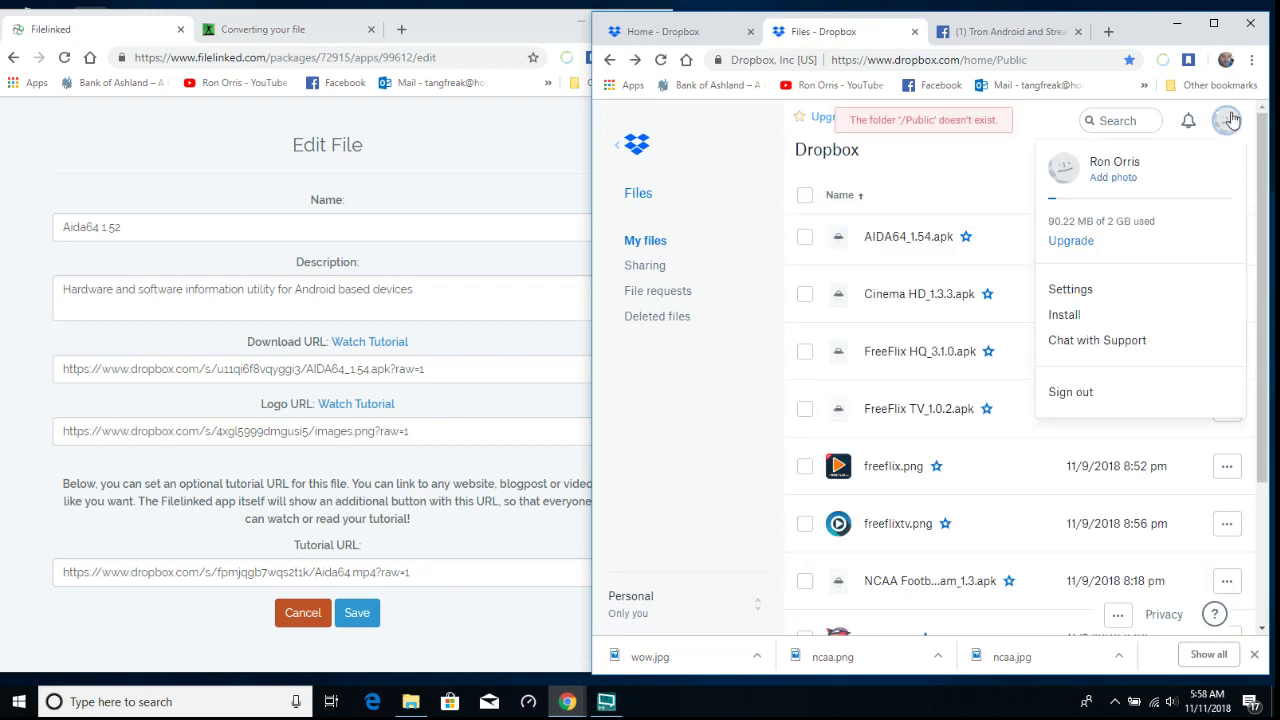
- Sign out of the current Dropbox account and sign in to the other one with its saved e-mail and account password
left_click(1096, 390)
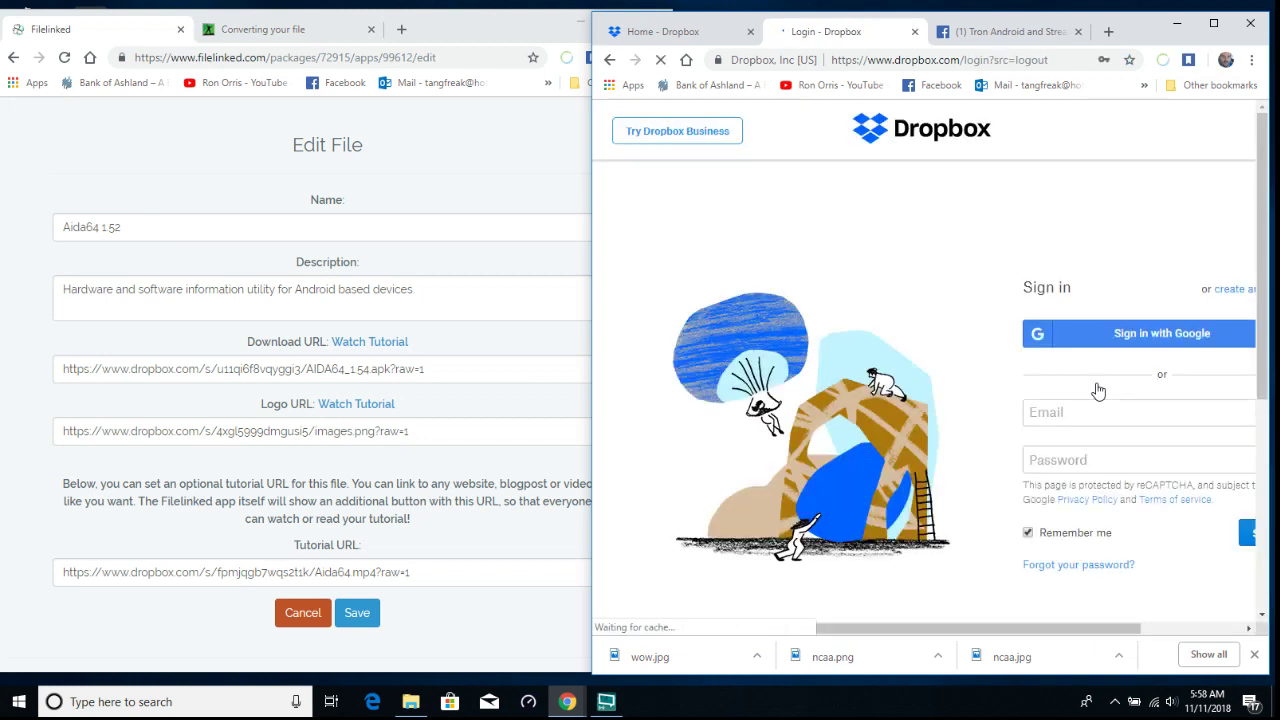
left_click(1099, 414)
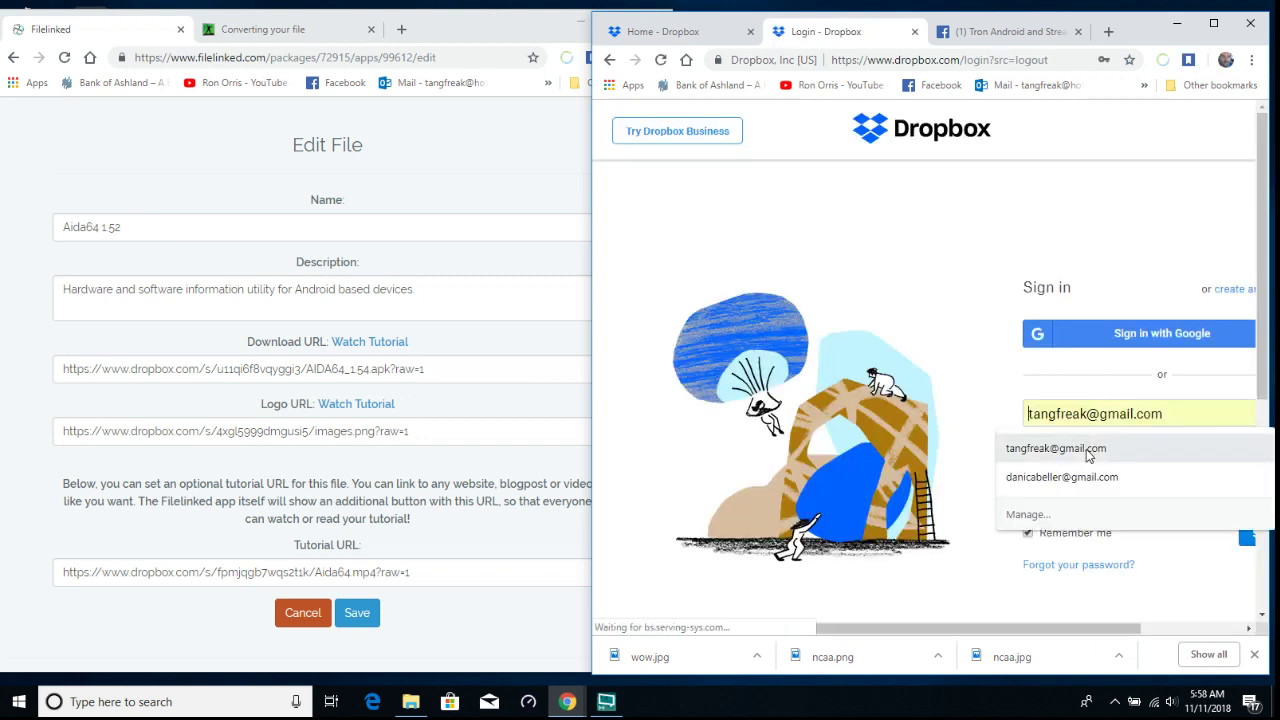
left_click(1087, 448)
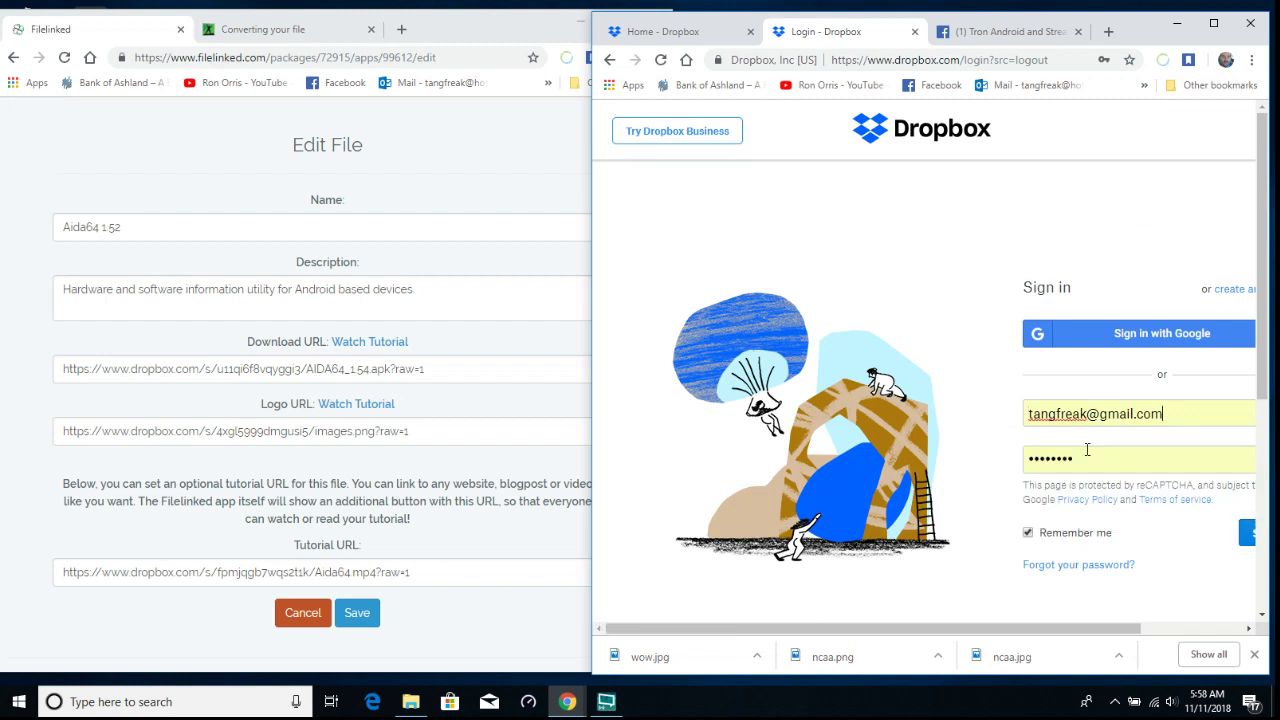
left_click(1246, 540)
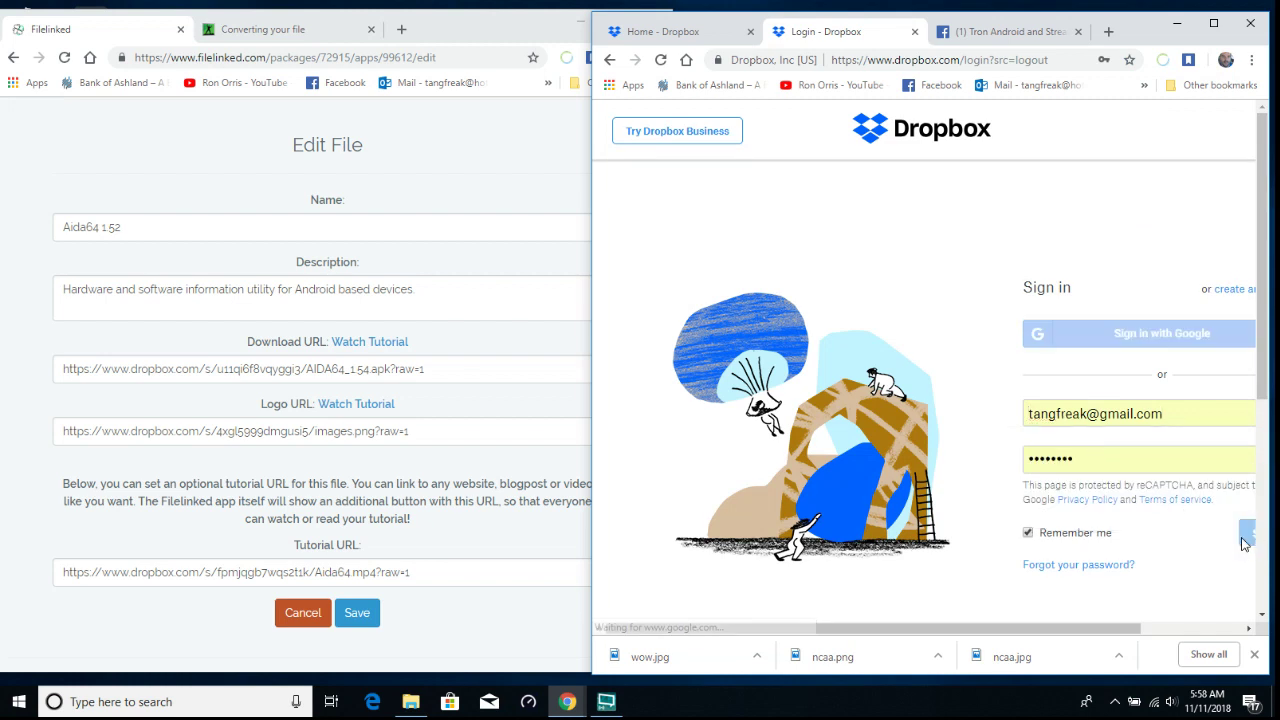
double_click(1129, 442)
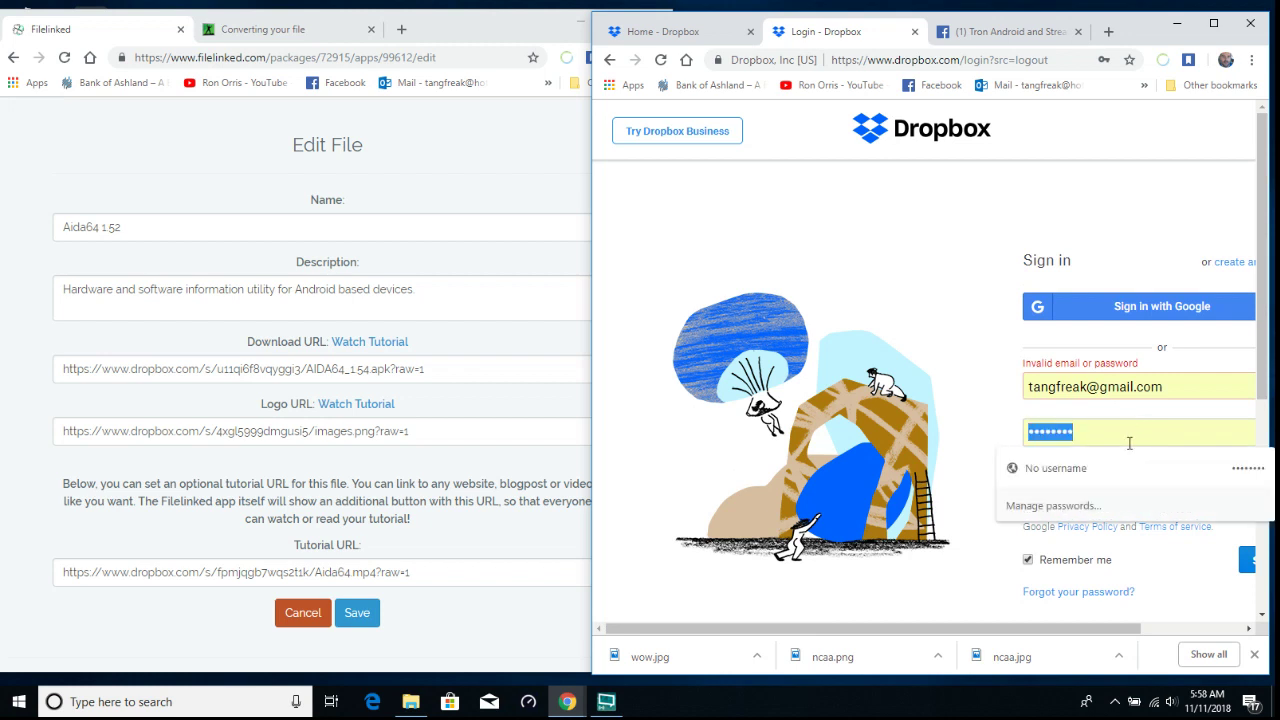
type("aa")
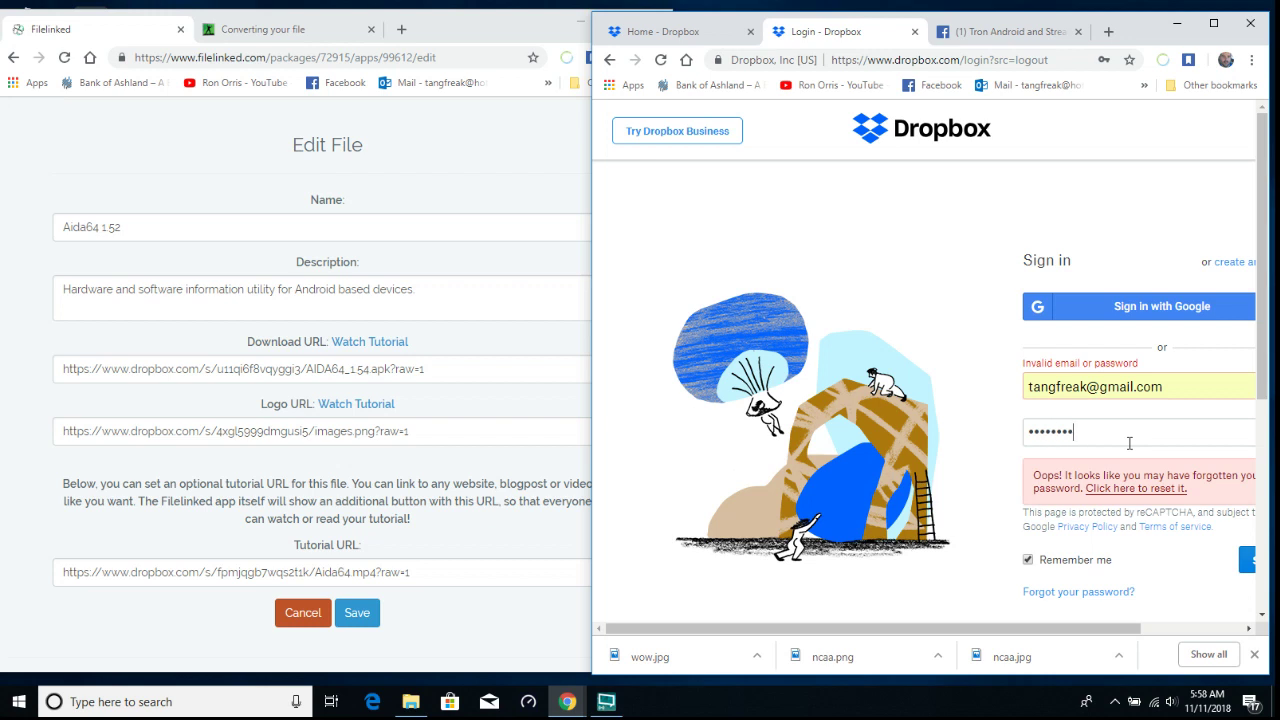
left_click(1246, 563)
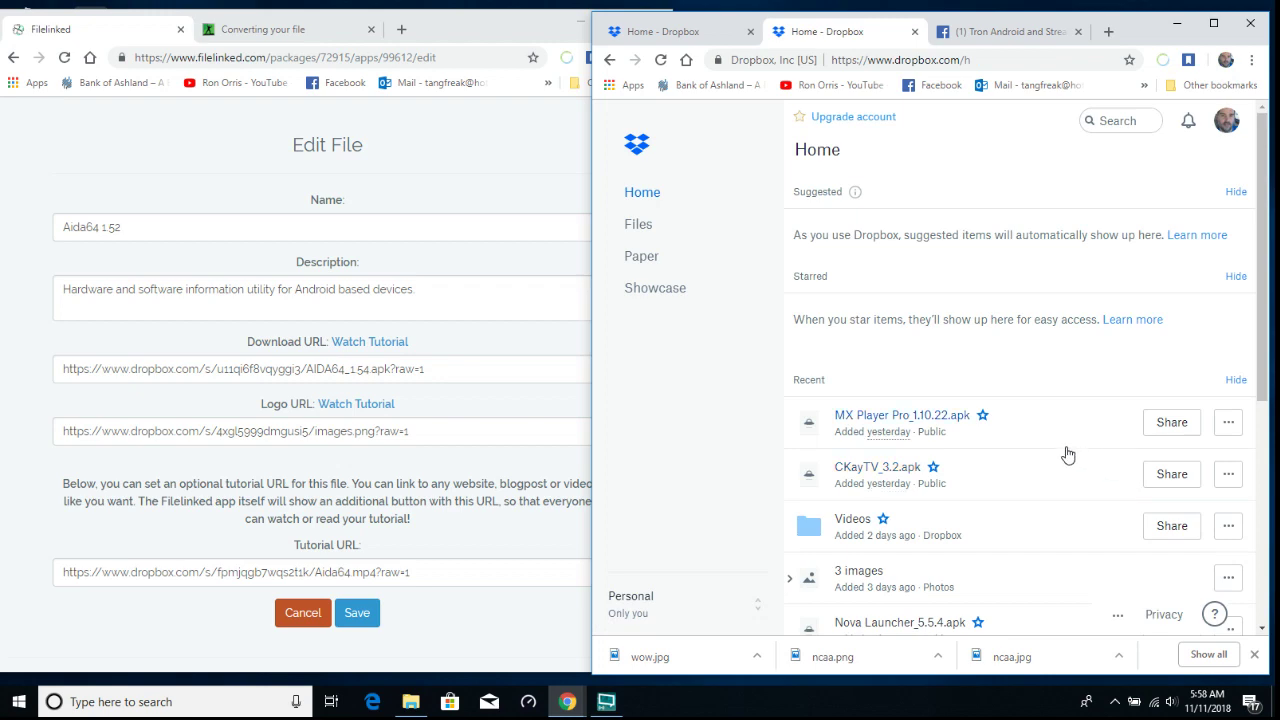
- Look over the recent files on the Dropbox Home page and expand the 3 images group
scroll(1068, 455, "down", 3)
scroll(1068, 455, "down", 3)
scroll(1068, 455, "up", 5)
scroll(1068, 455, "up", 2)
scroll(930, 520, "down", 2)
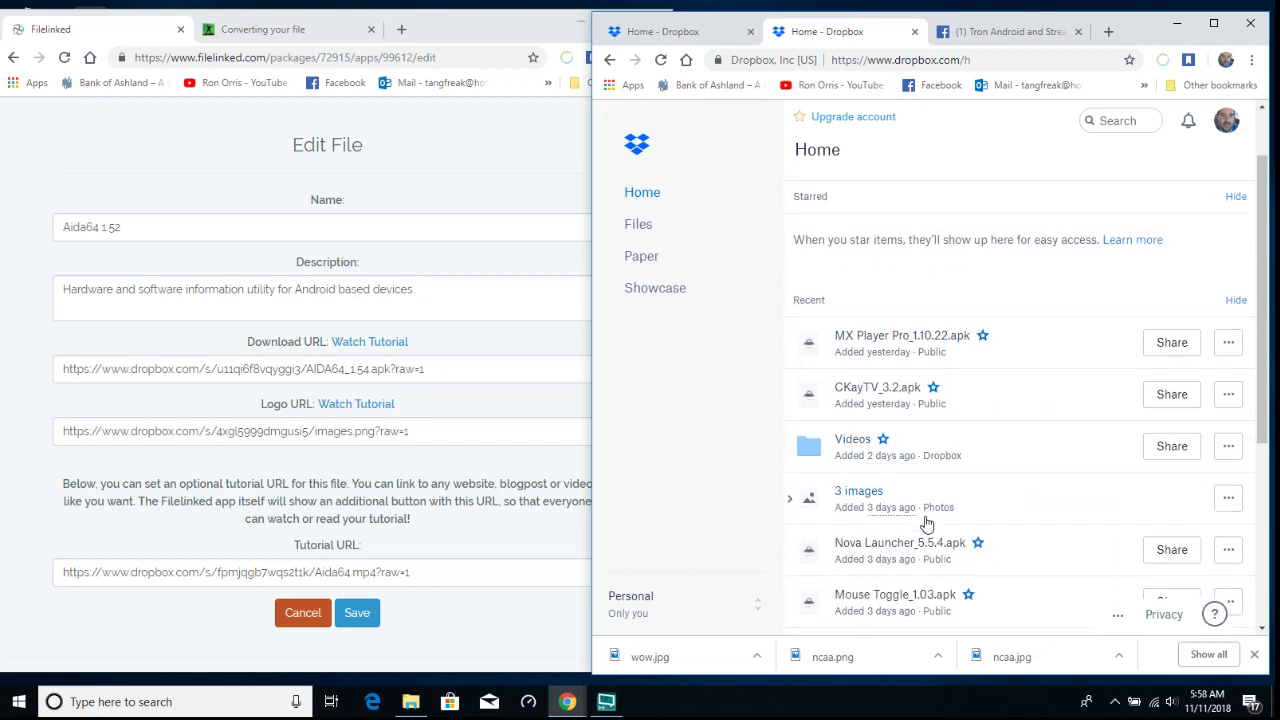
left_click(800, 508)
scroll(800, 508, "up", 2)
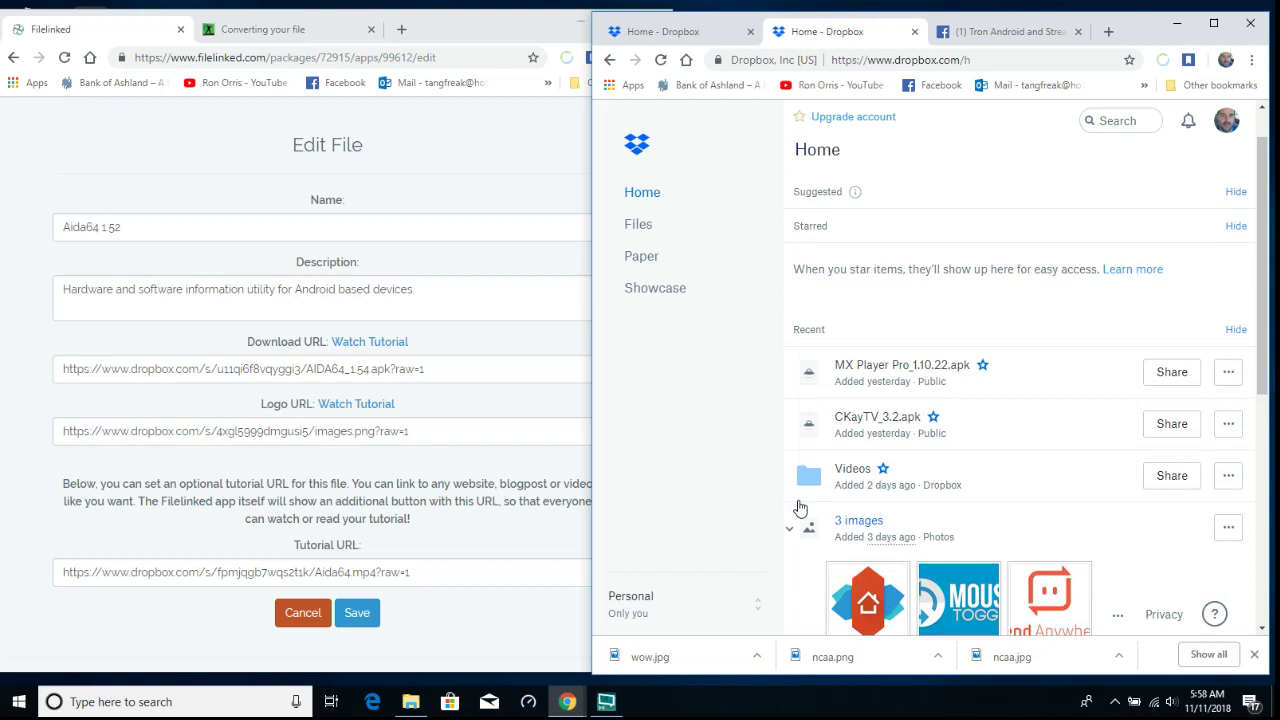
- Open the Photos folder in the Dropbox files and look through its stored logo images
left_click(640, 226)
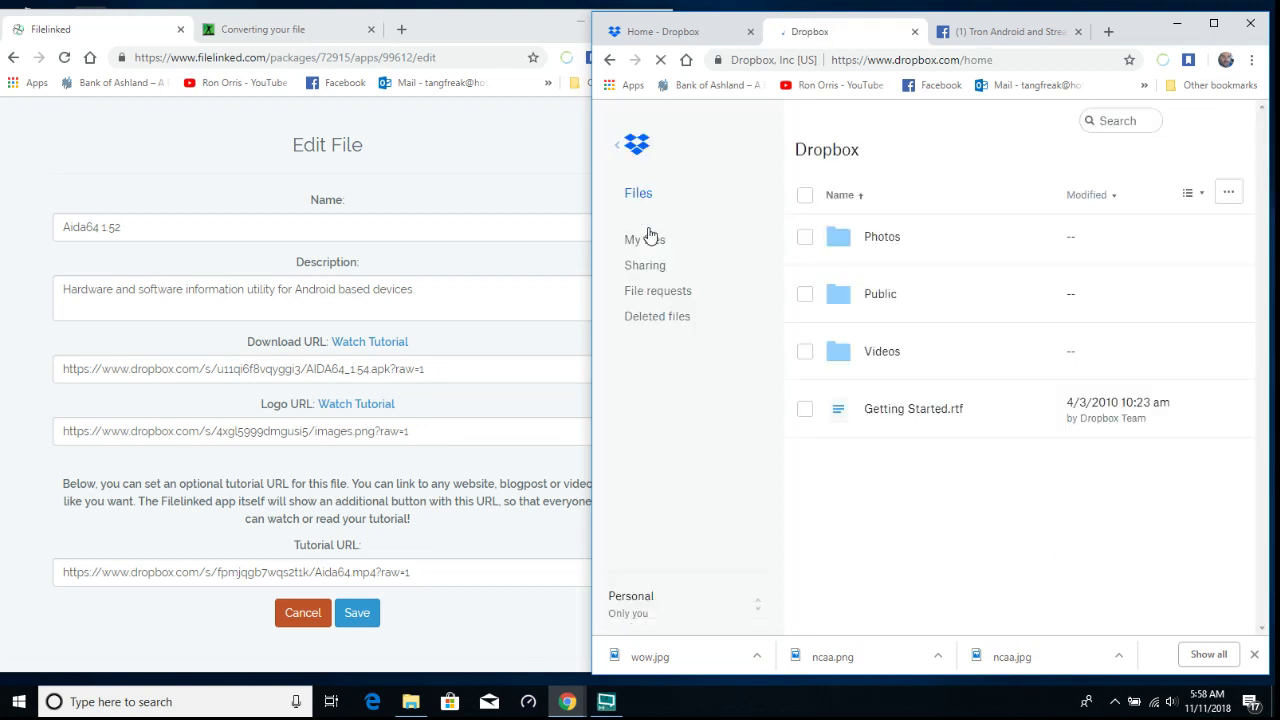
left_click(858, 237)
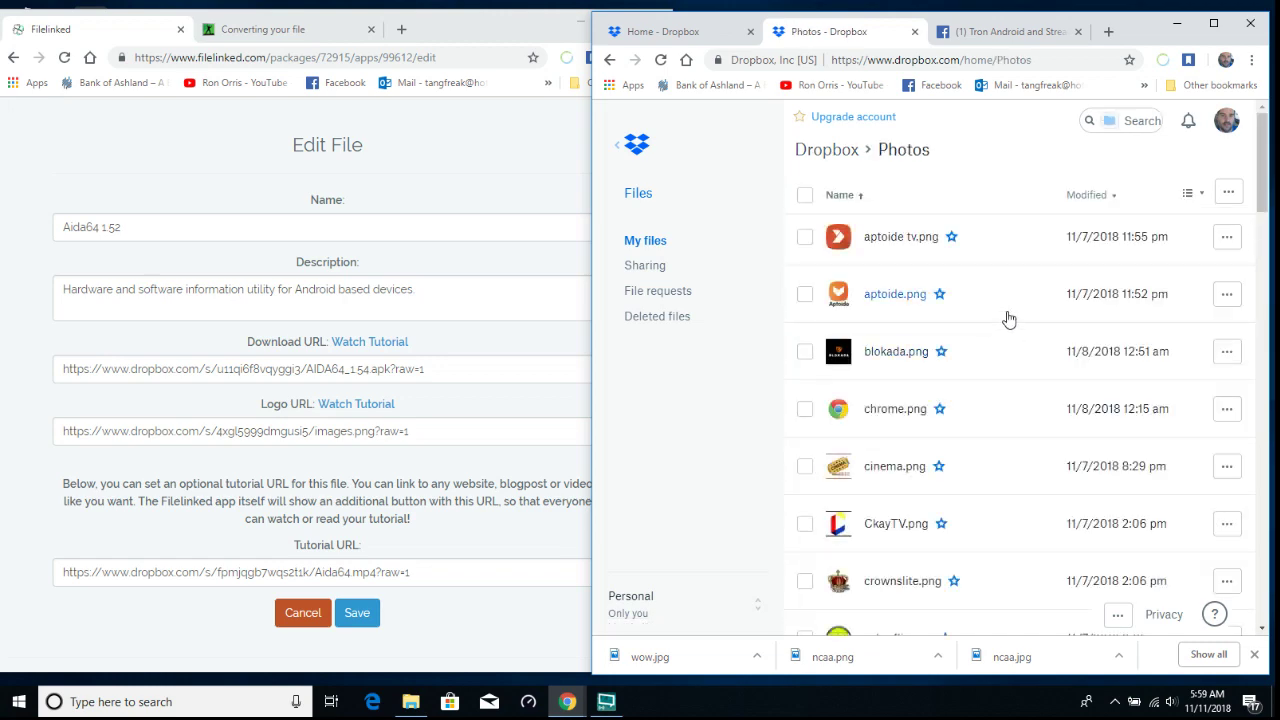
scroll(1009, 319, "down", 4)
scroll(1009, 319, "up", 4)
scroll(1009, 319, "down", 15)
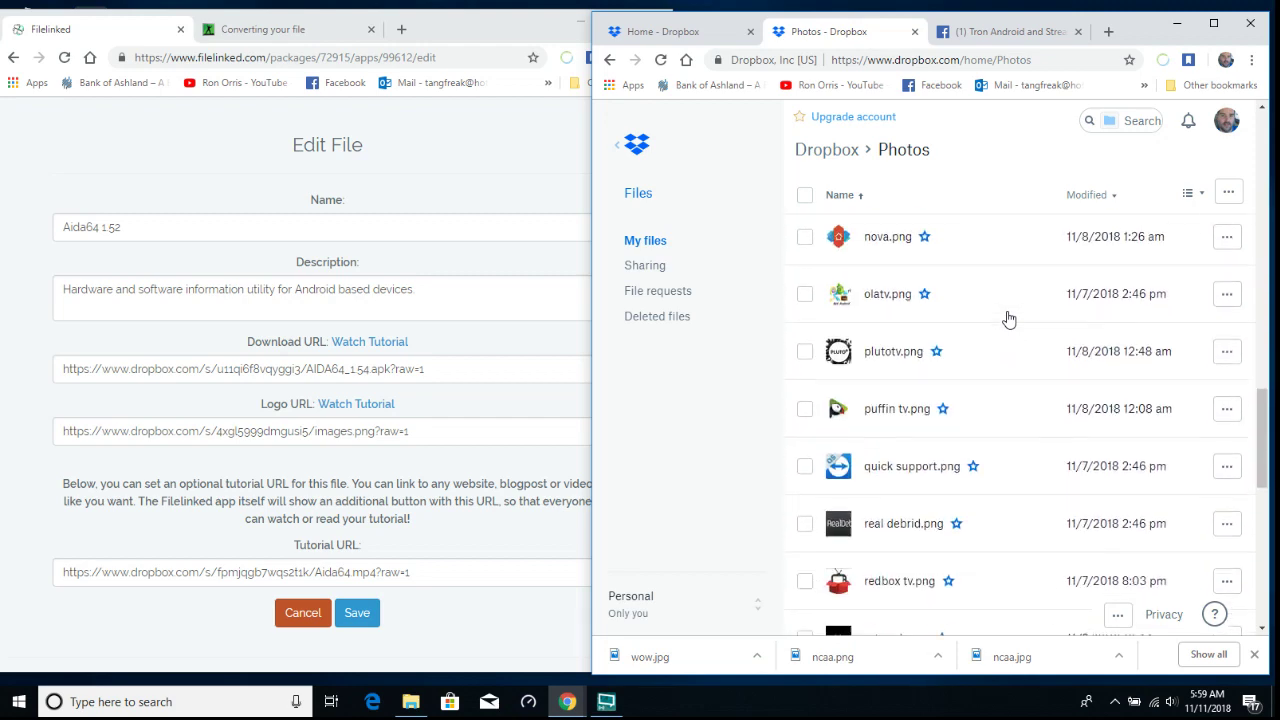
scroll(1009, 319, "down", 4)
scroll(1009, 319, "up", 12)
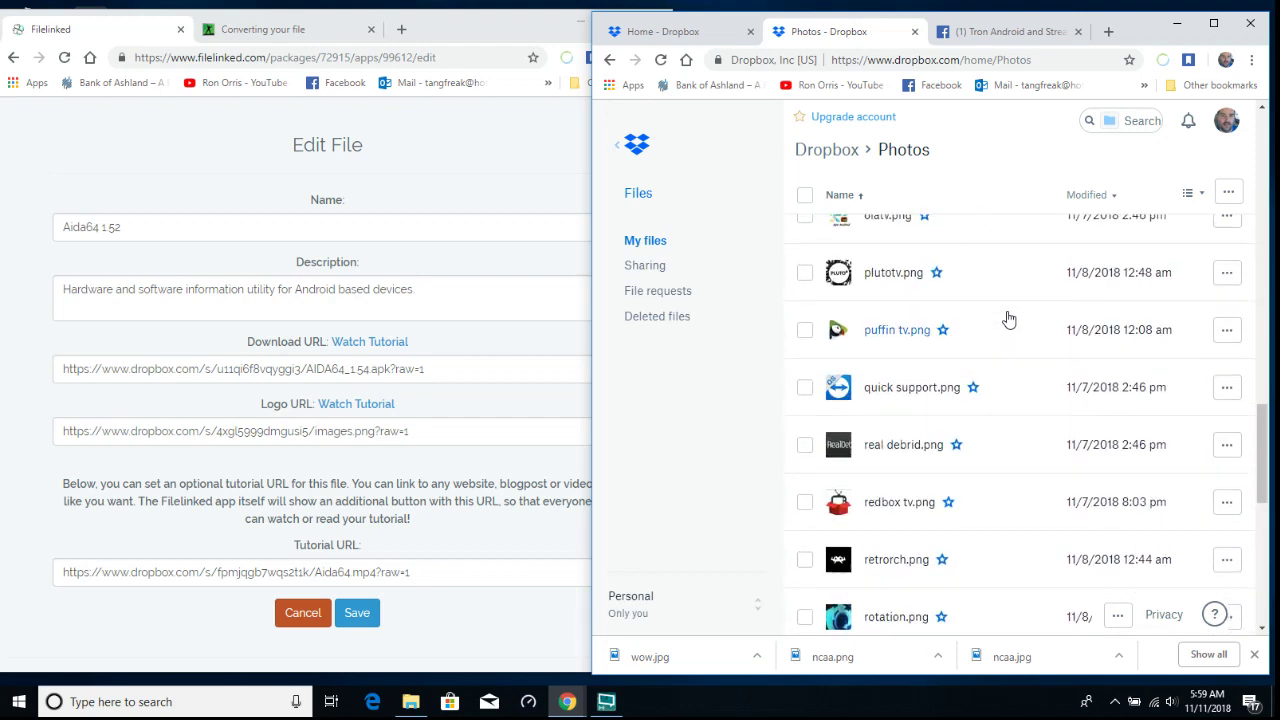
scroll(1009, 319, "up", 10)
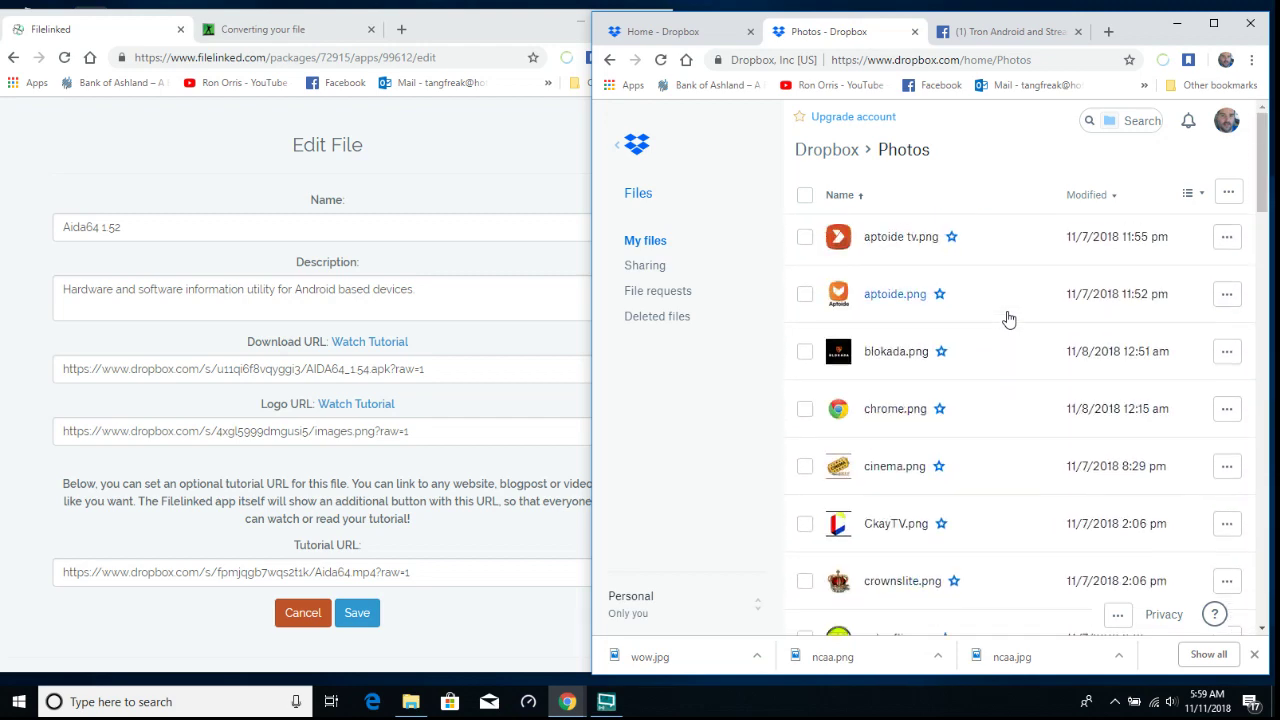
- Return to My files, open the Public folder and locate the images.png logo among its files
left_click(634, 242)
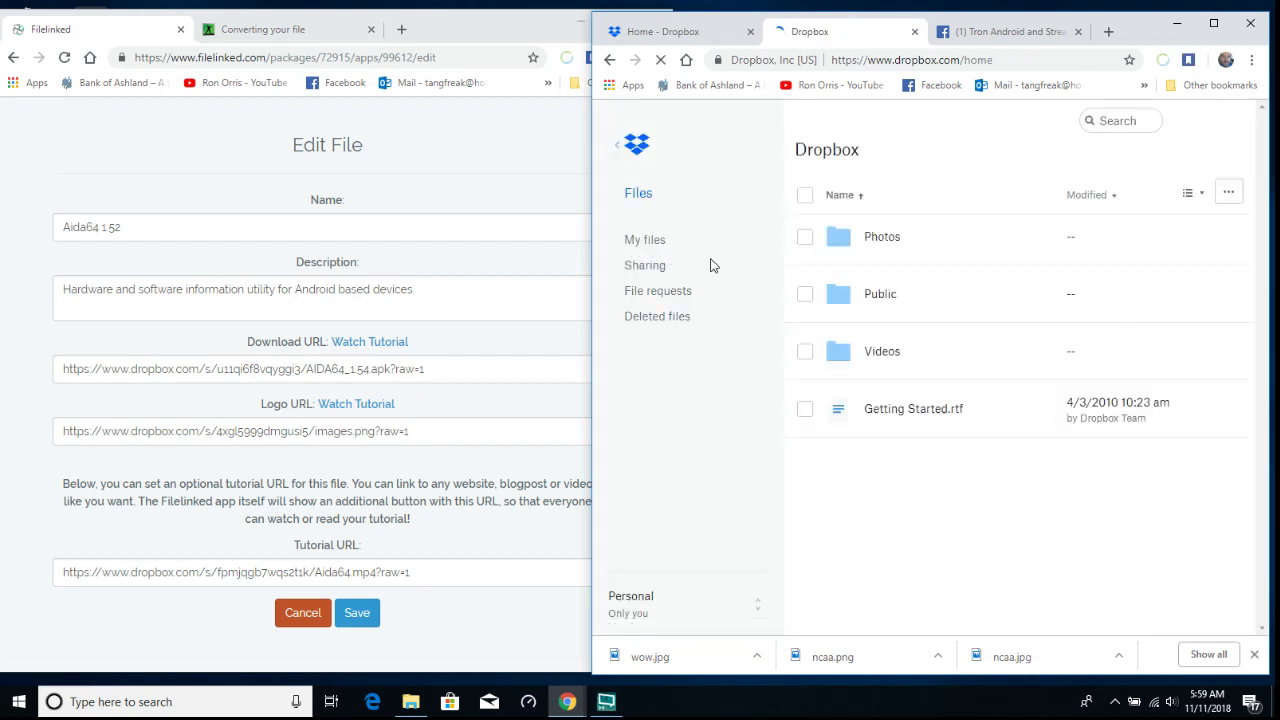
left_click(858, 295)
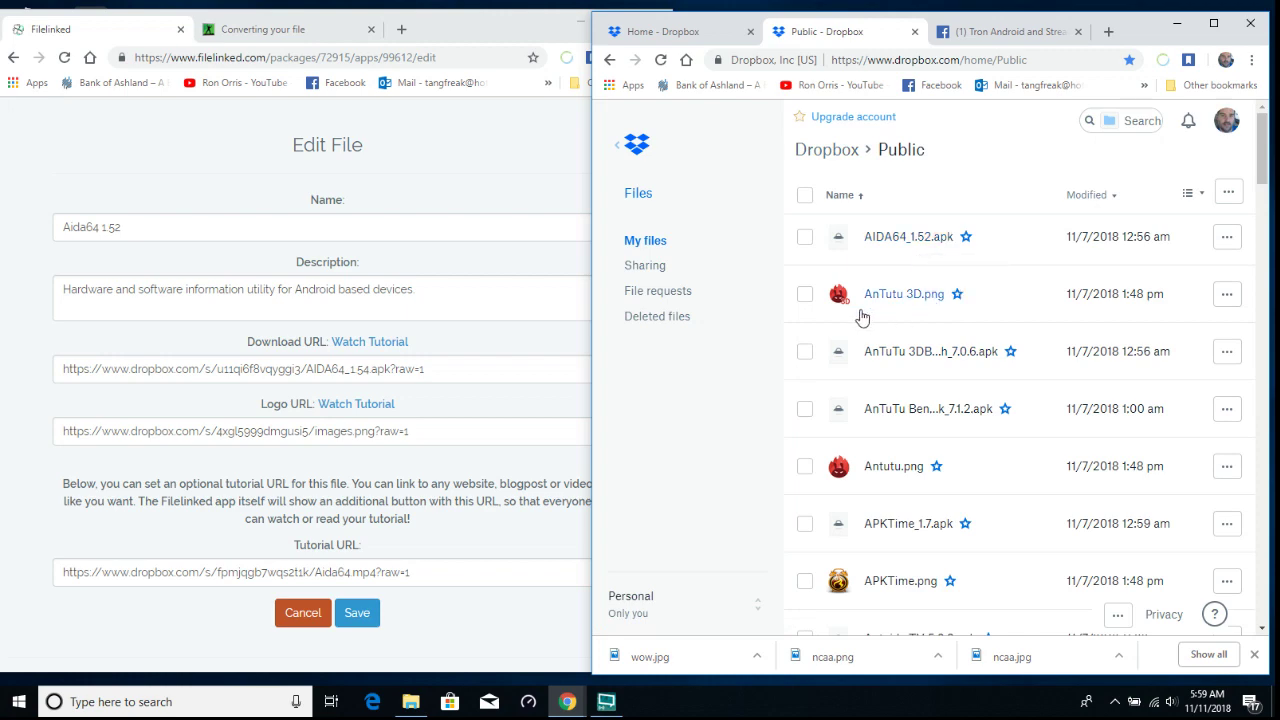
scroll(968, 464, "down", 1)
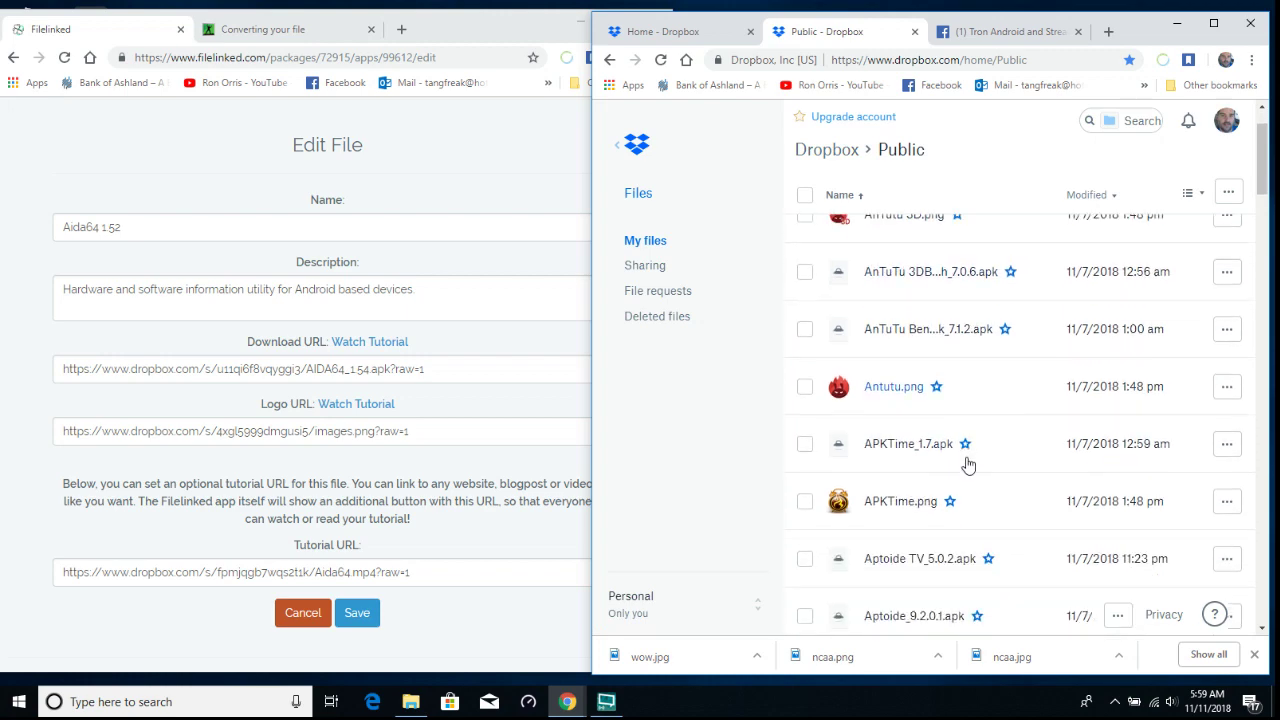
scroll(968, 464, "down", 3)
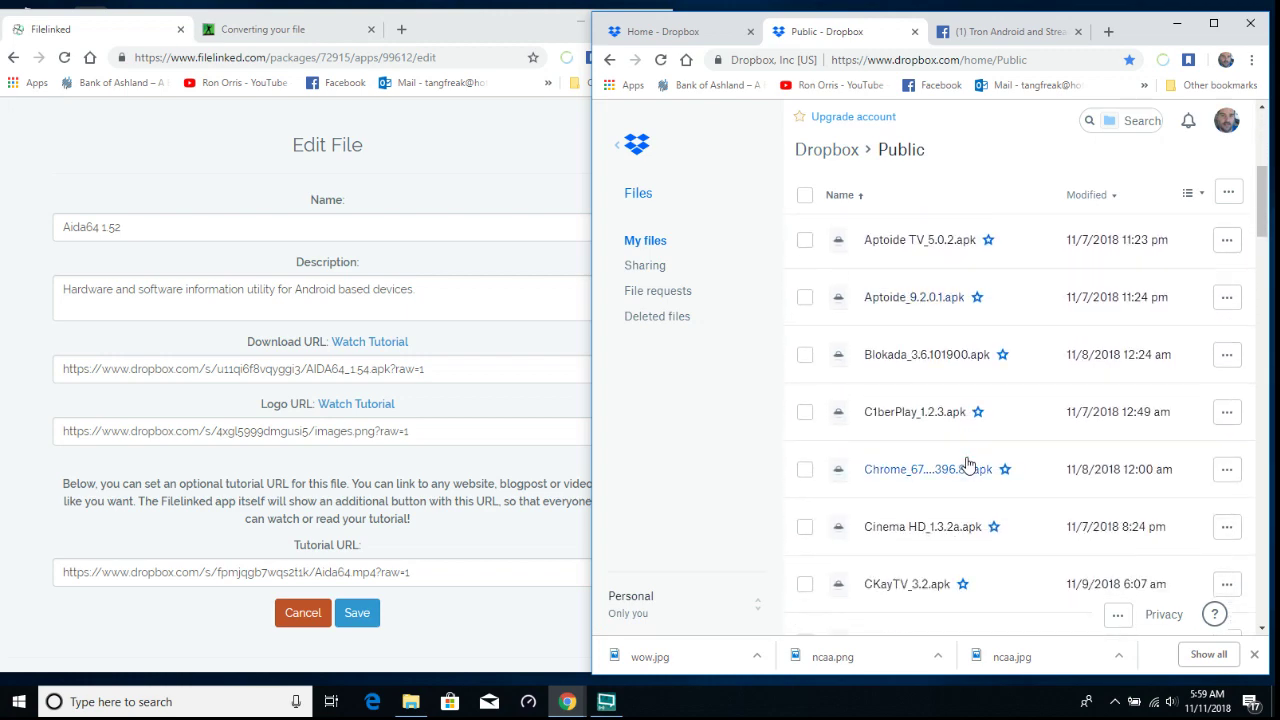
scroll(968, 464, "up", 4)
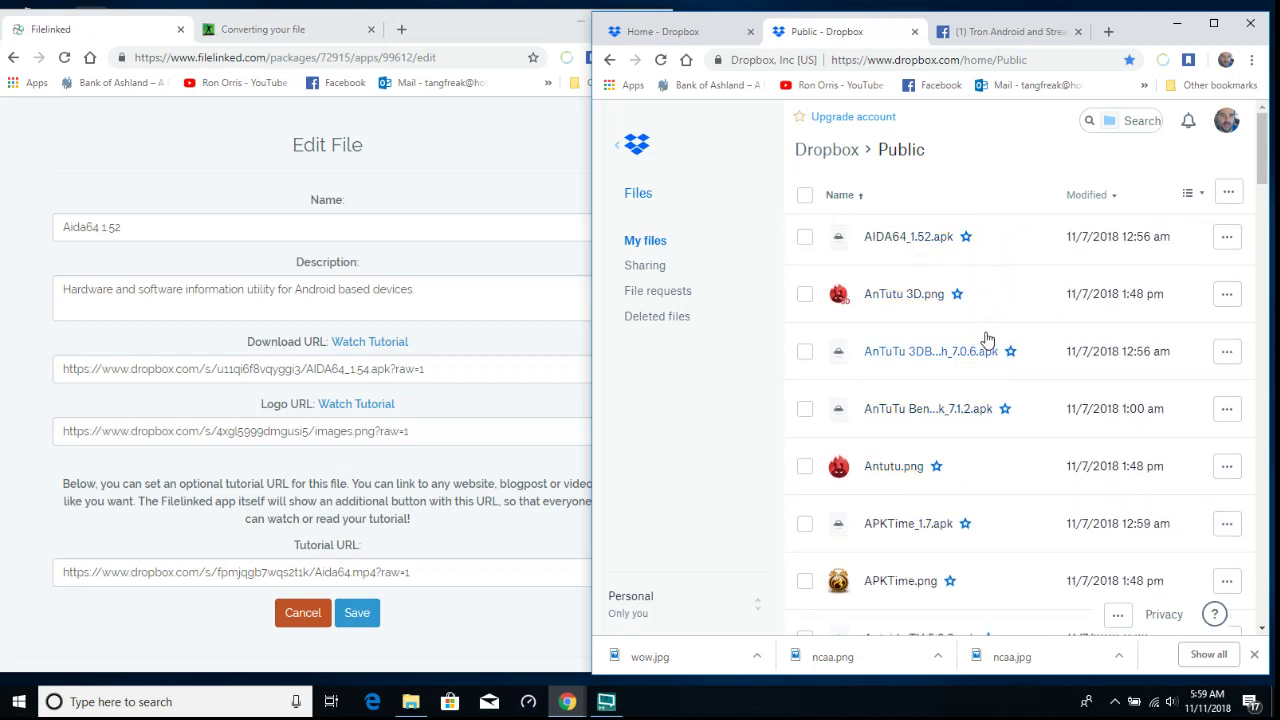
scroll(986, 341, "down", 7)
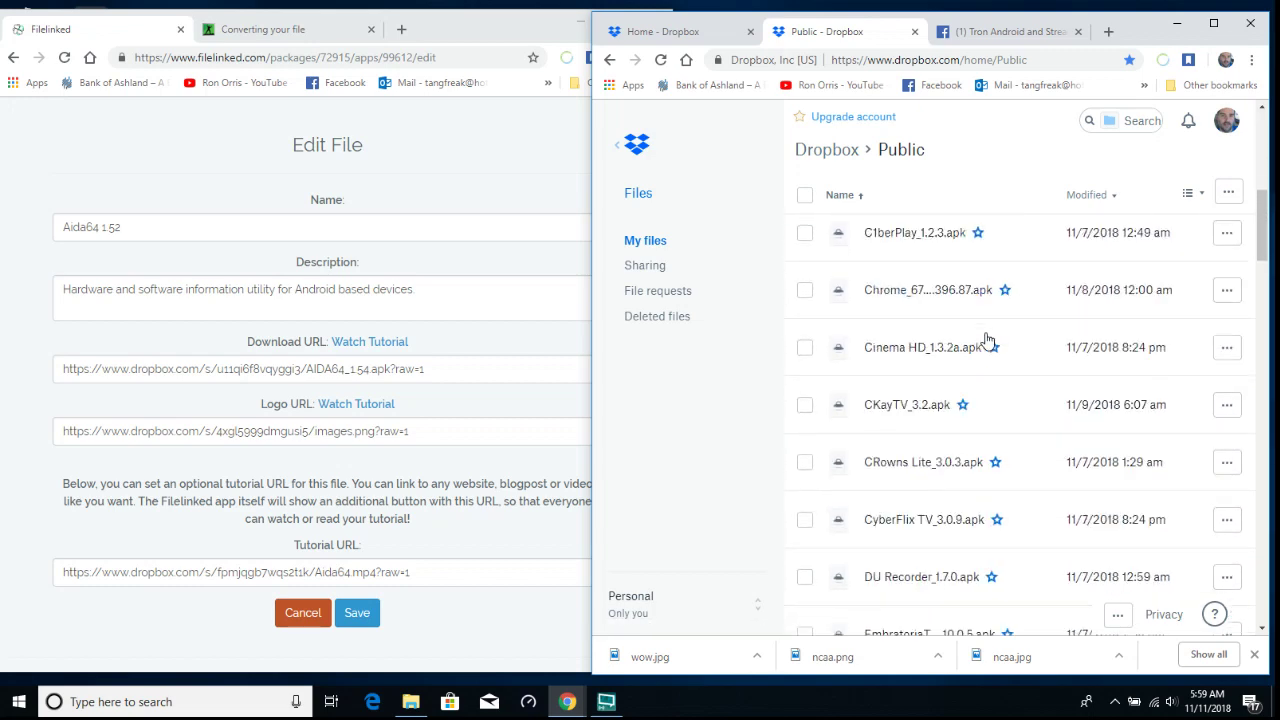
scroll(986, 341, "down", 5)
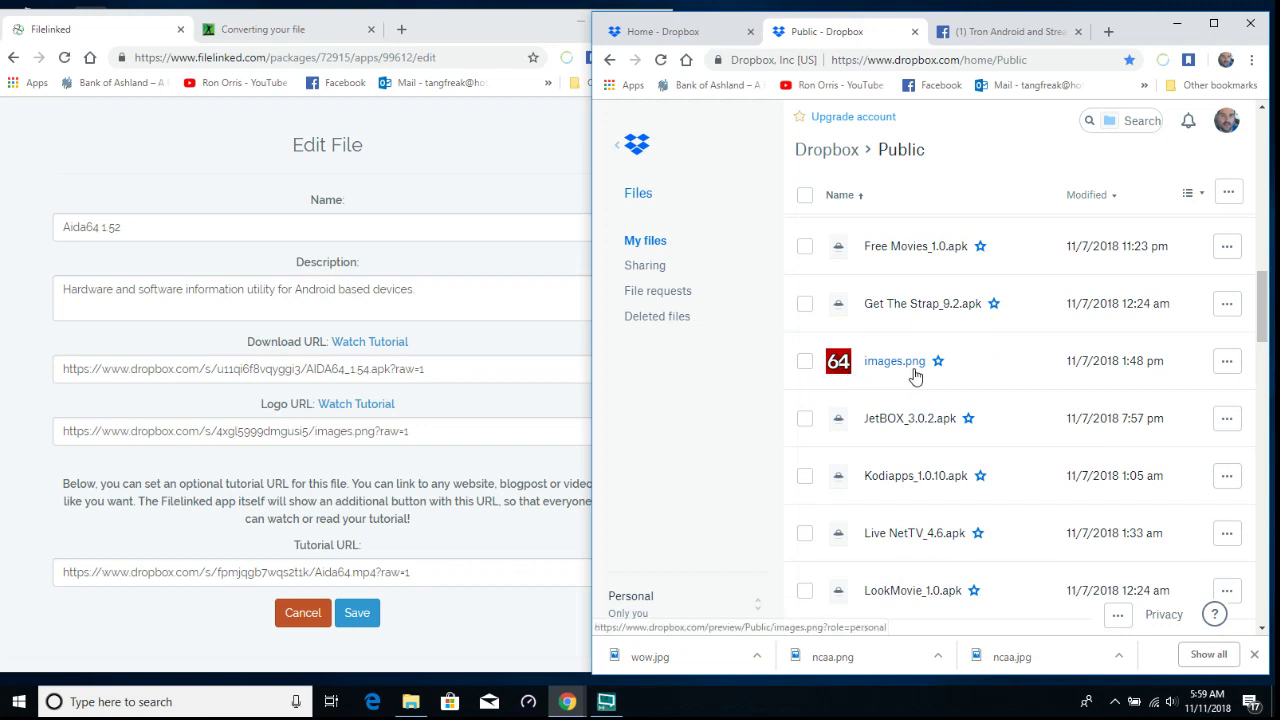
- Open the sharing options of images.png, create its link and copy it
left_click(1227, 364)
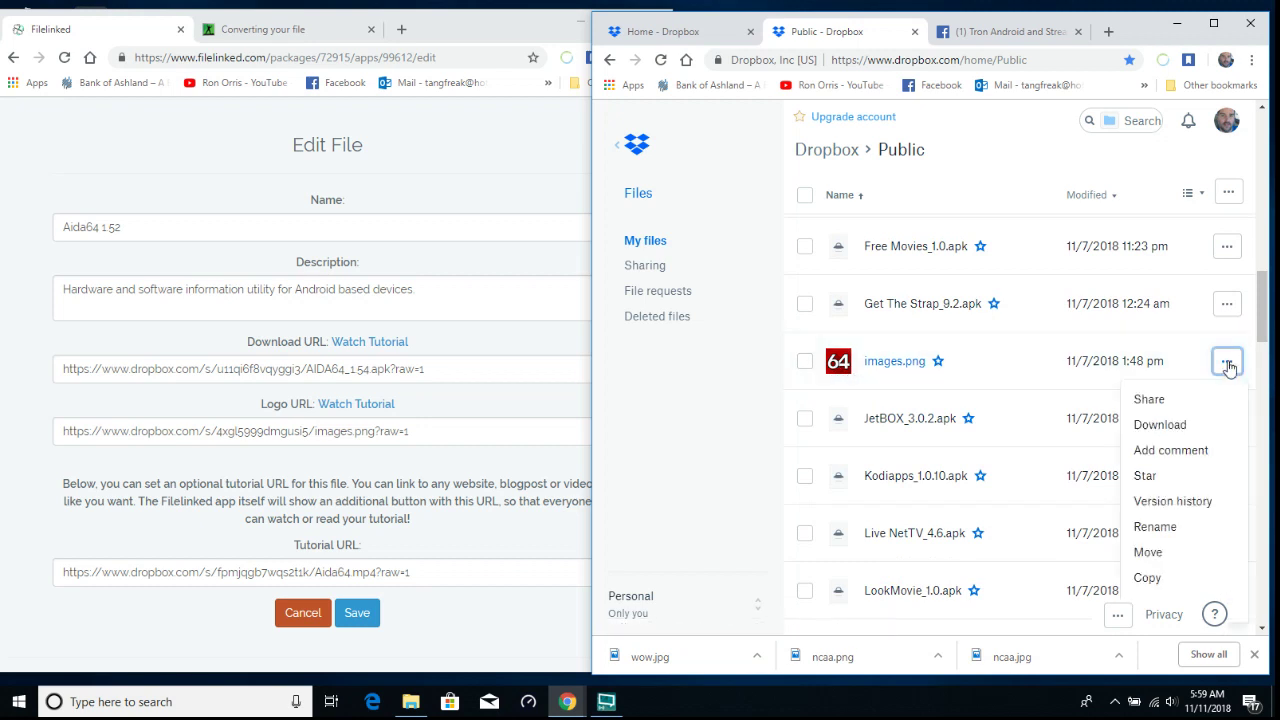
left_click(1160, 397)
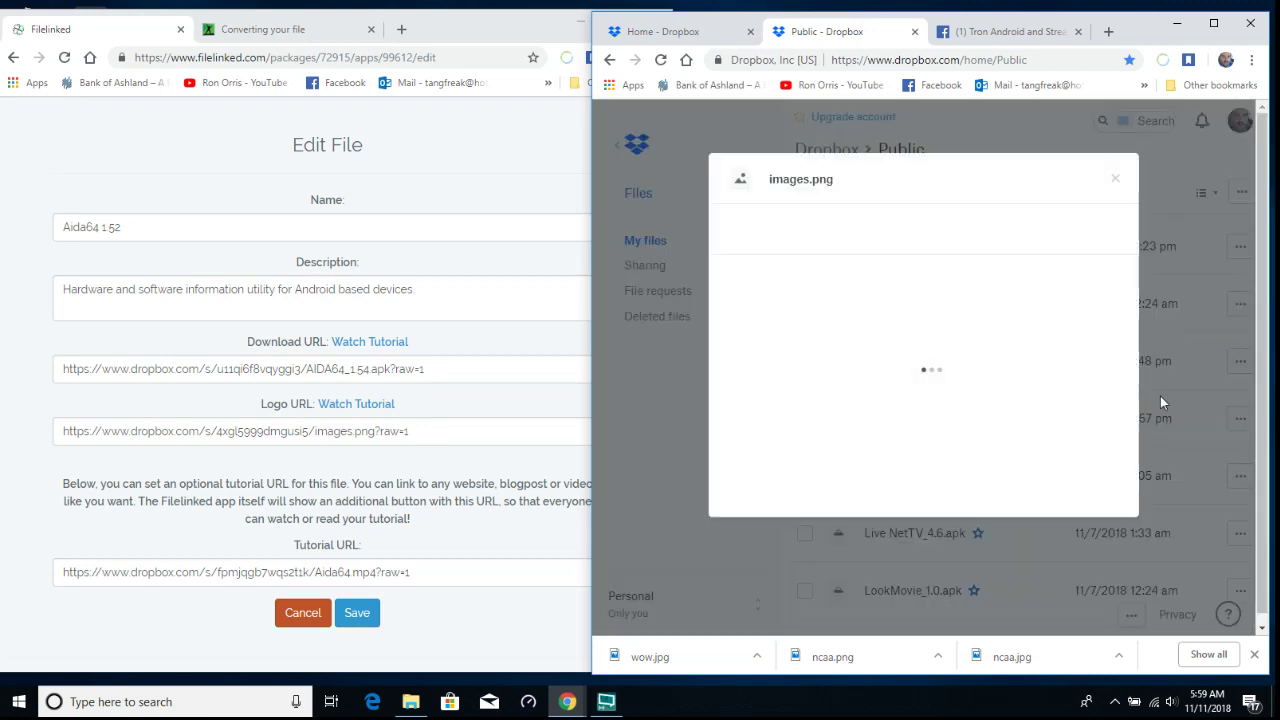
left_click(1105, 288)
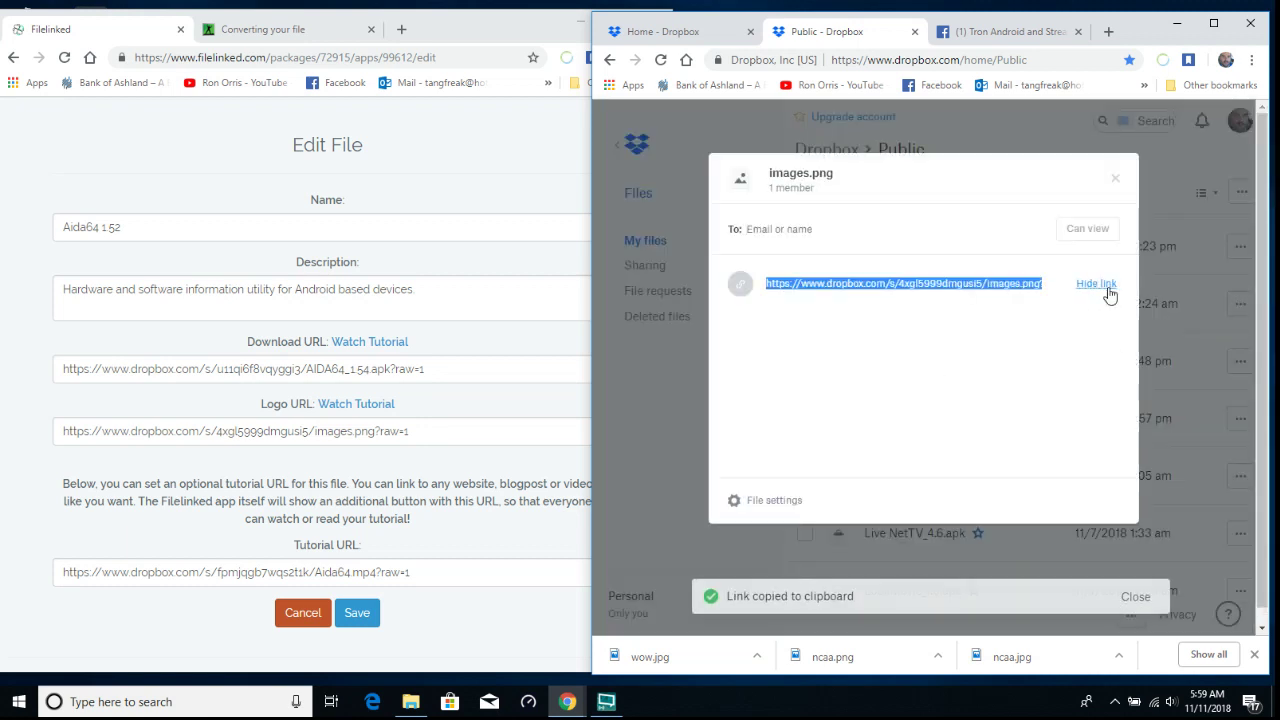
right_click(1007, 288)
left_click(1005, 298)
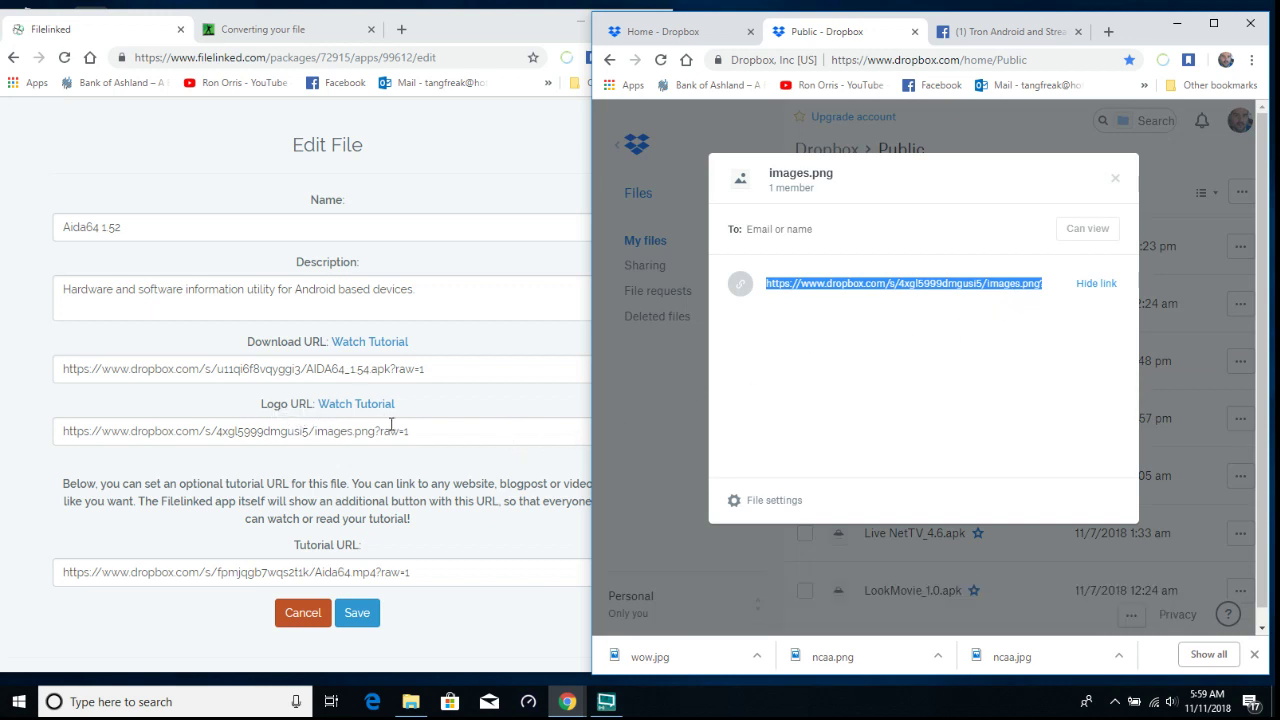
- Replace the Aida64 entry's Logo URL with the copied images.png link, changing its ending to ?raw=1, and save the entry
double_click(425, 436)
key("ctrl+a")
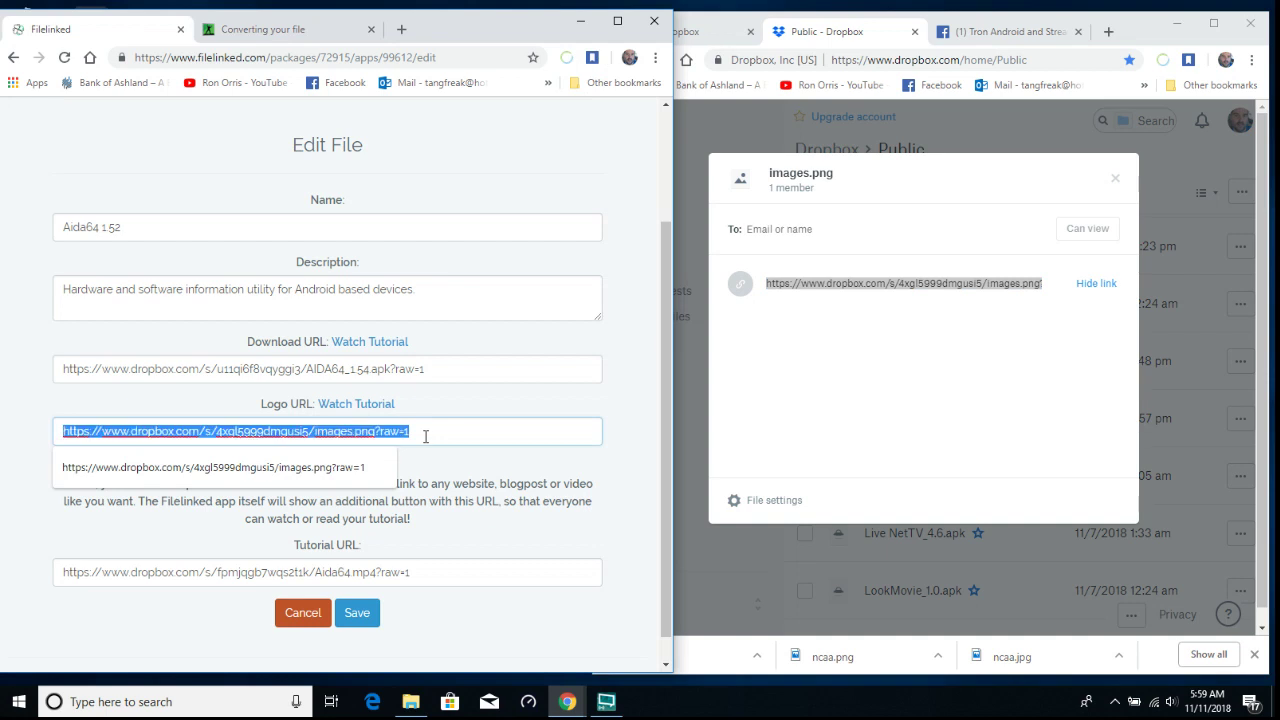
right_click(425, 436)
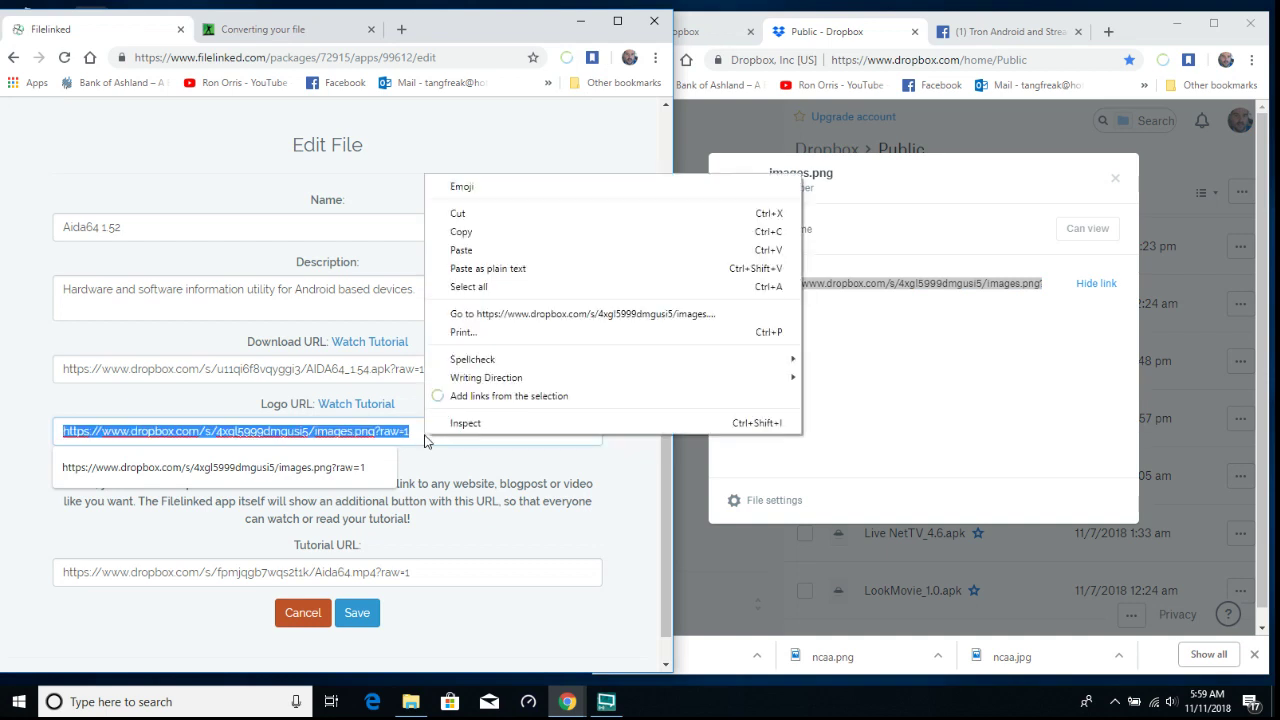
left_click(473, 253)
key("BackSpace")
key("BackSpace")
key("BackSpace")
key("BackSpace")
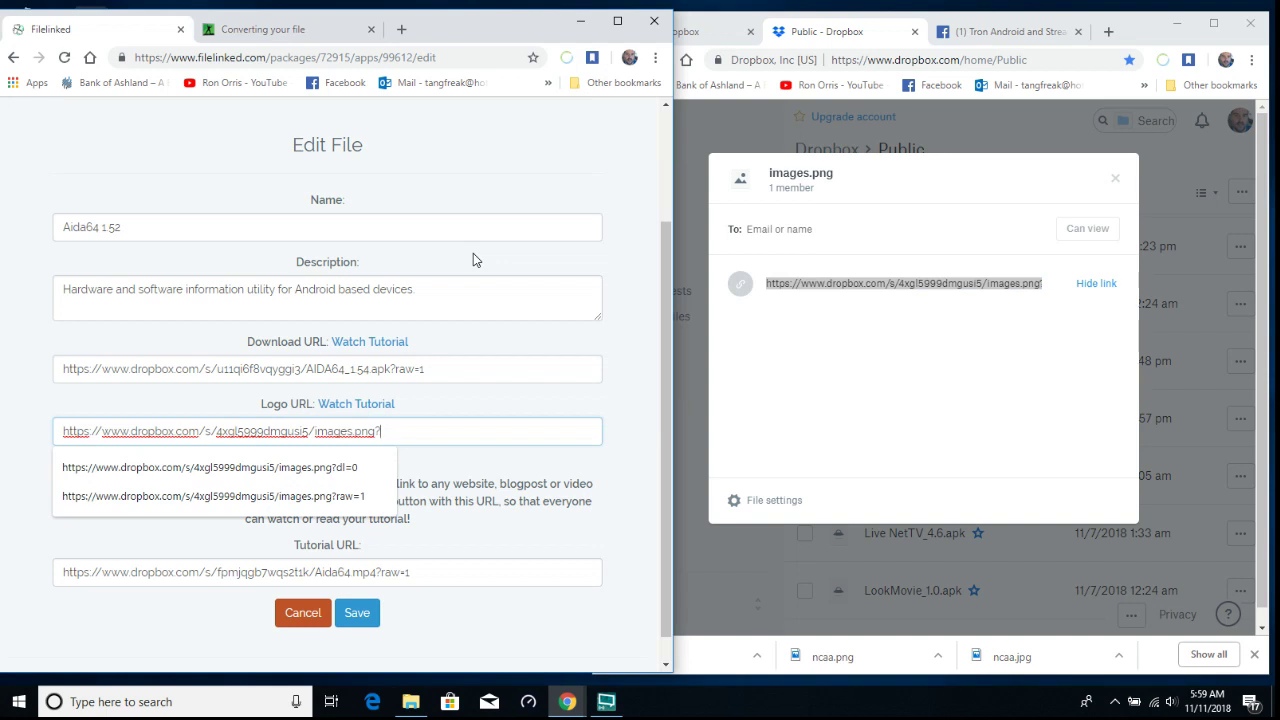
type("raw")
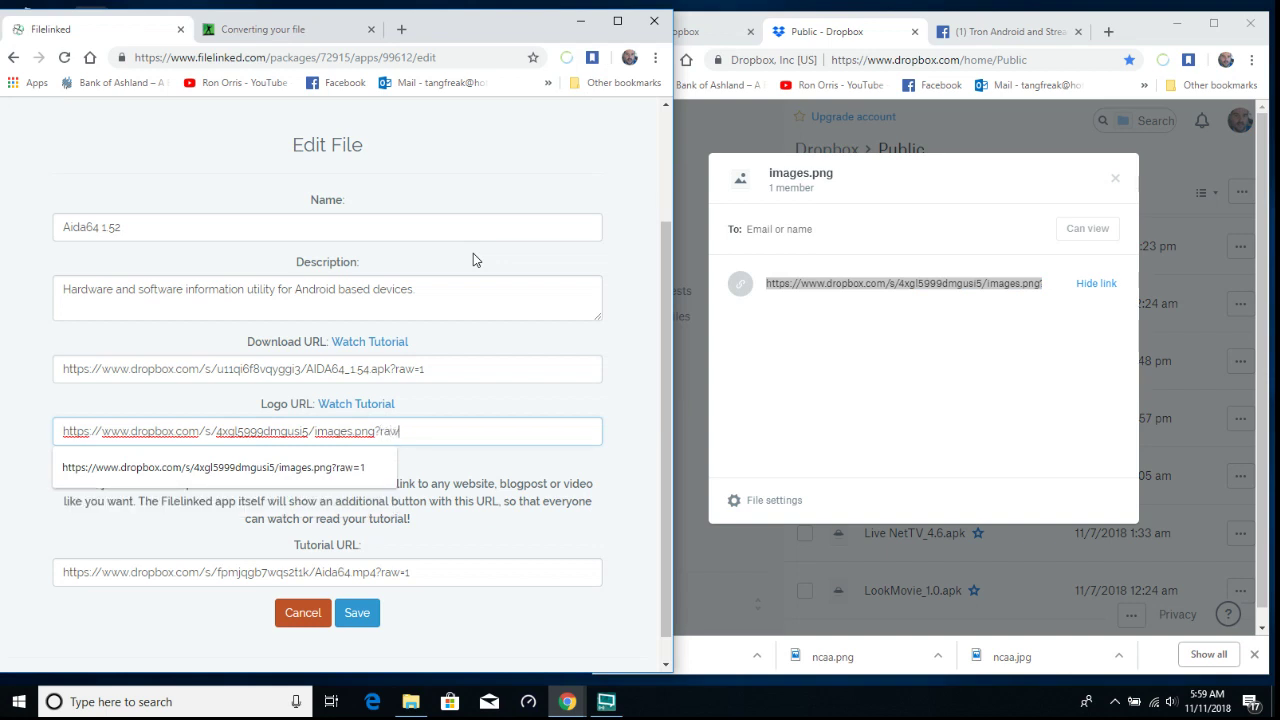
type("=1")
key("Escape")
scroll(473, 253, "down", 1)
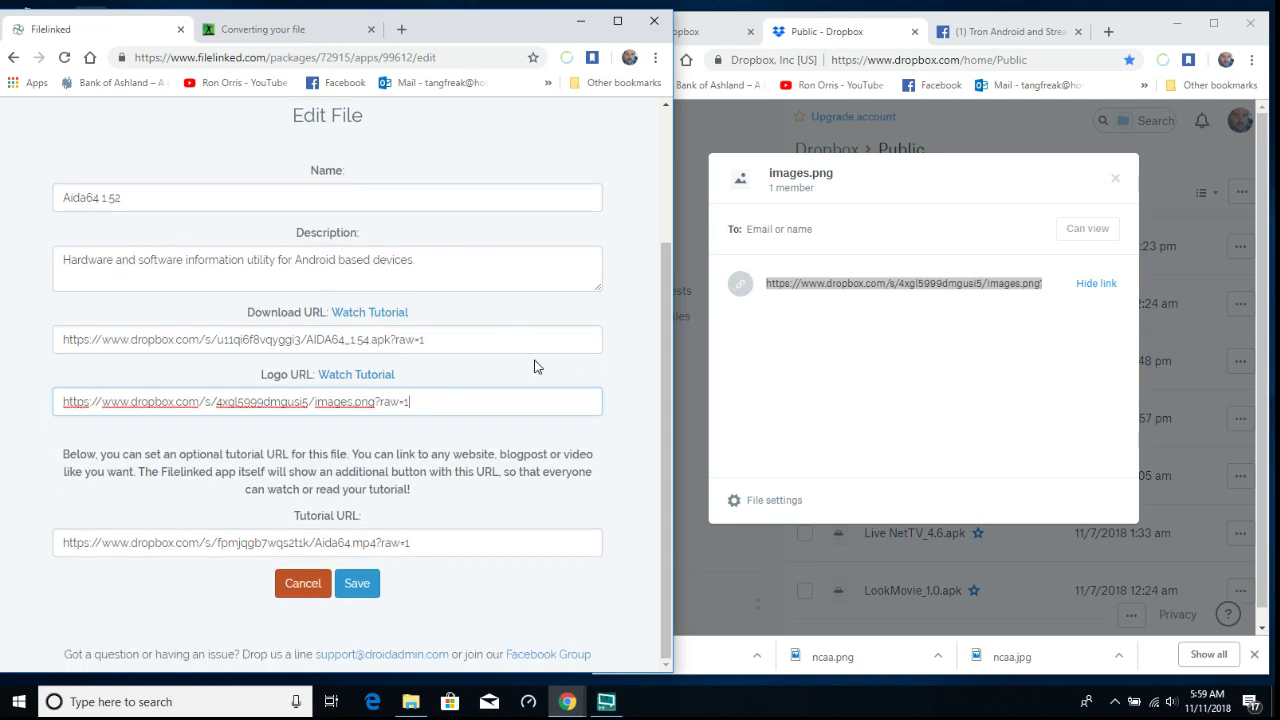
left_click(357, 587)
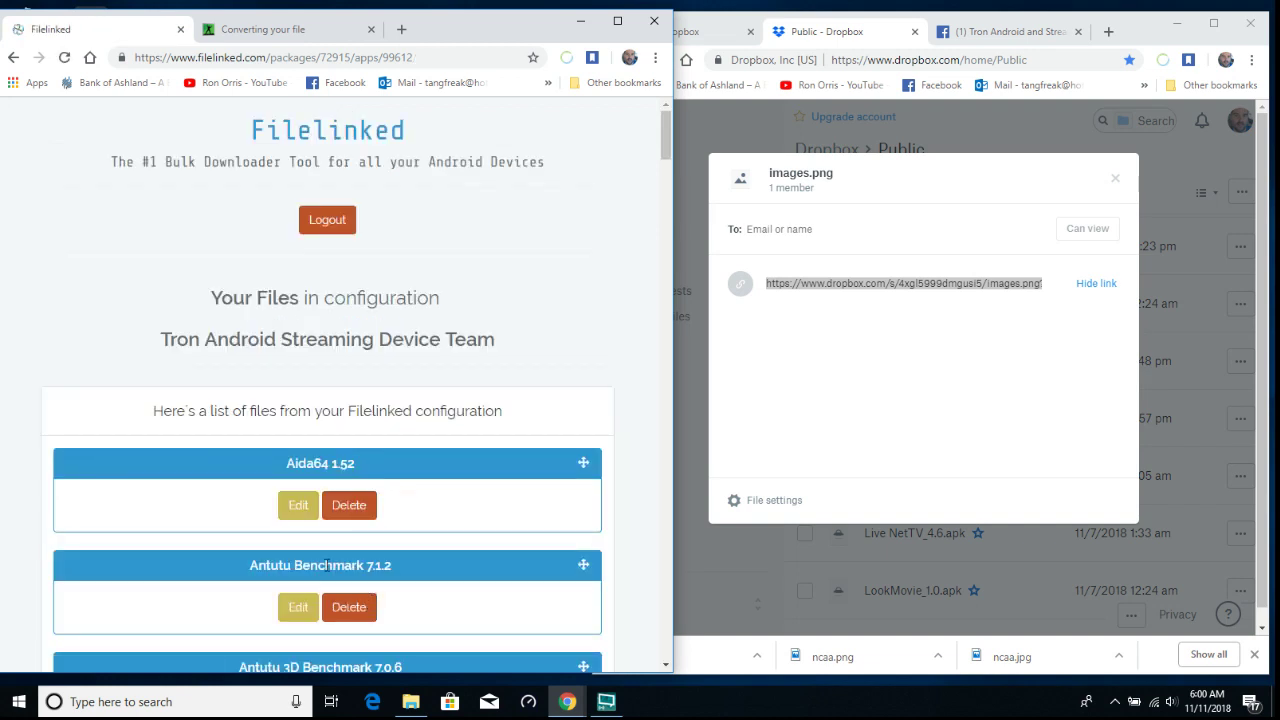
- Reopen the Aida64 1.52 entry for editing and show its URL fields
left_click(295, 520)
scroll(433, 513, "down", 1)
scroll(433, 513, "down", 3)
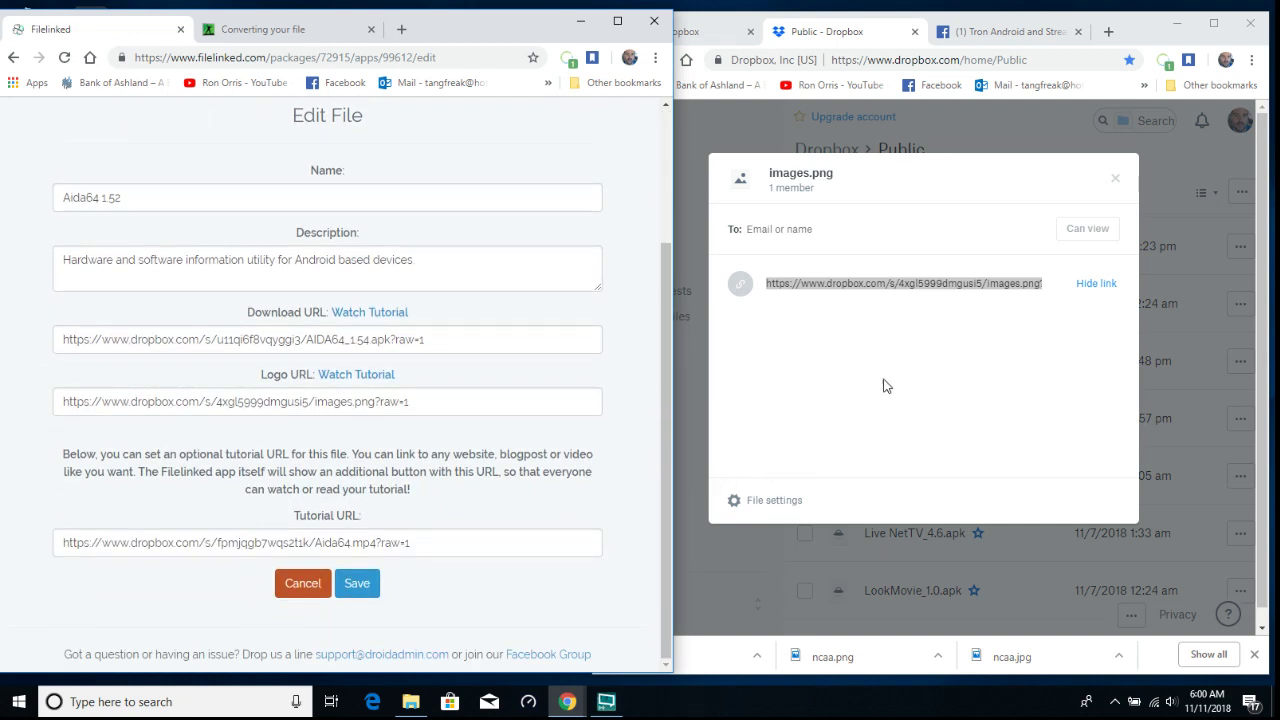
- Close the images.png sharing dialog in Dropbox and go back to My files
left_click(1110, 185)
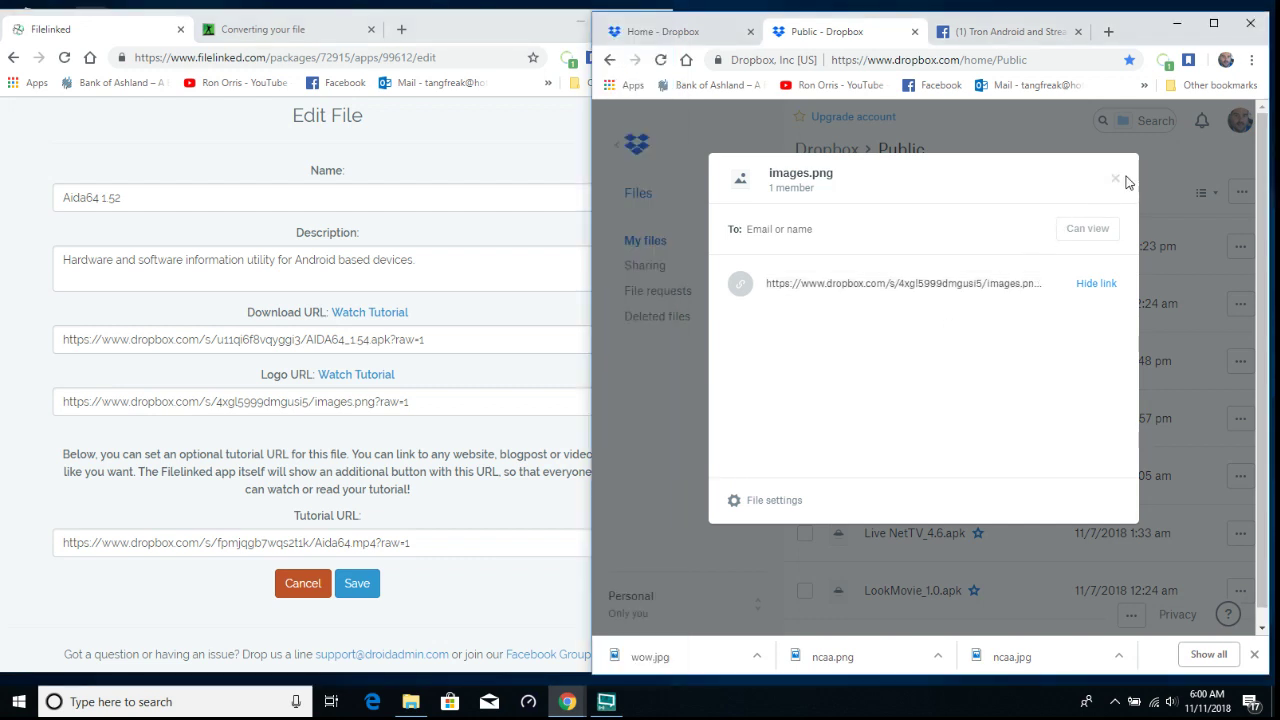
left_click(1116, 182)
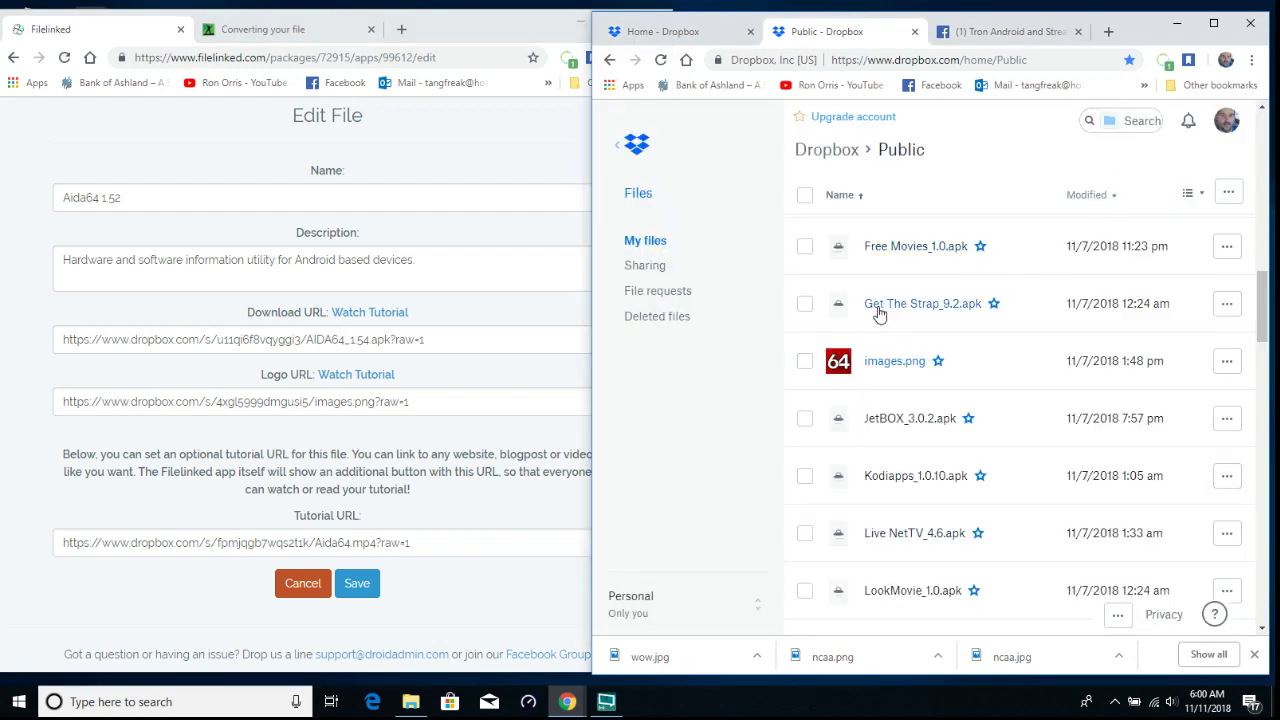
left_click(656, 243)
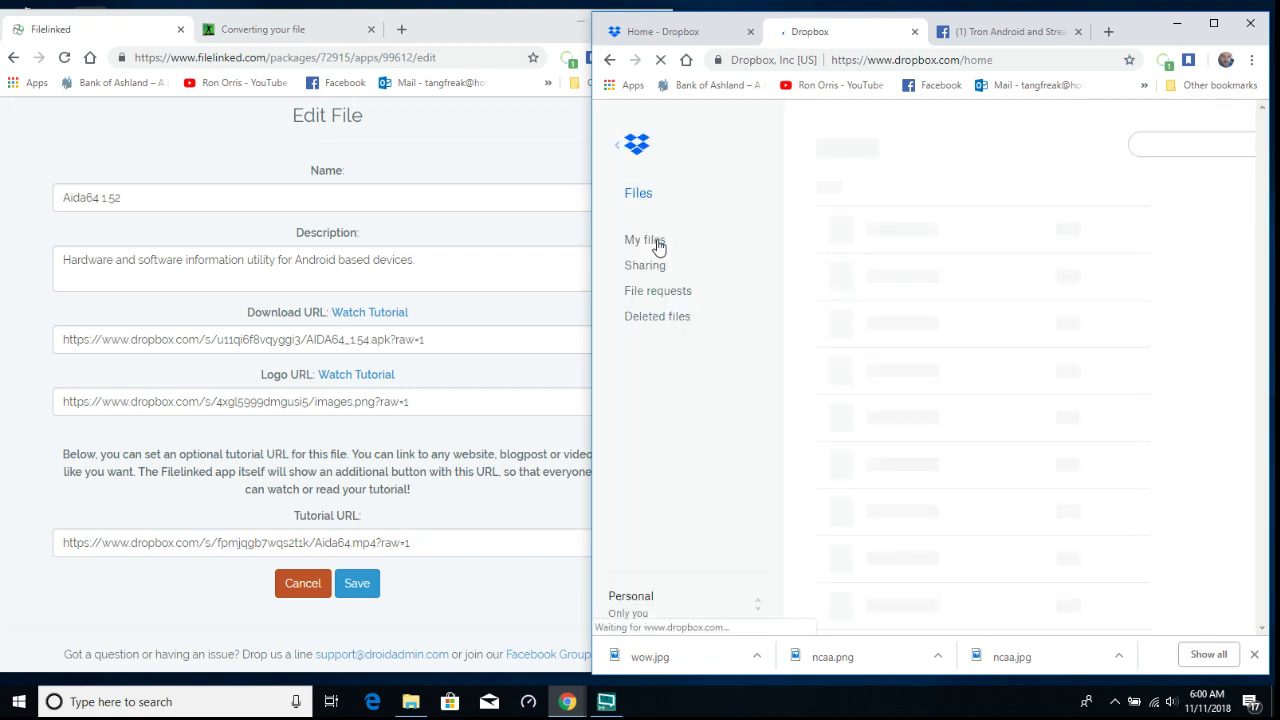
- Open the Videos folder in Dropbox, open the sharing options of Aida64.mp4 and copy its link
left_click(881, 352)
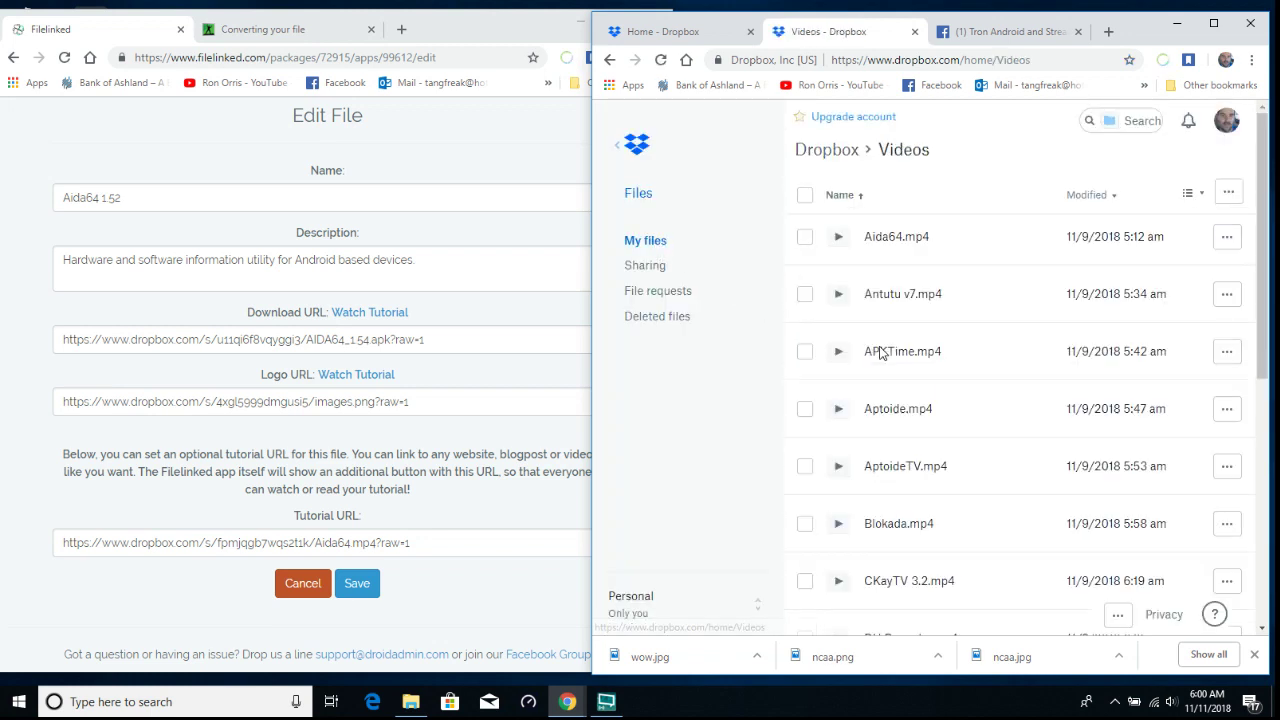
left_click(1230, 236)
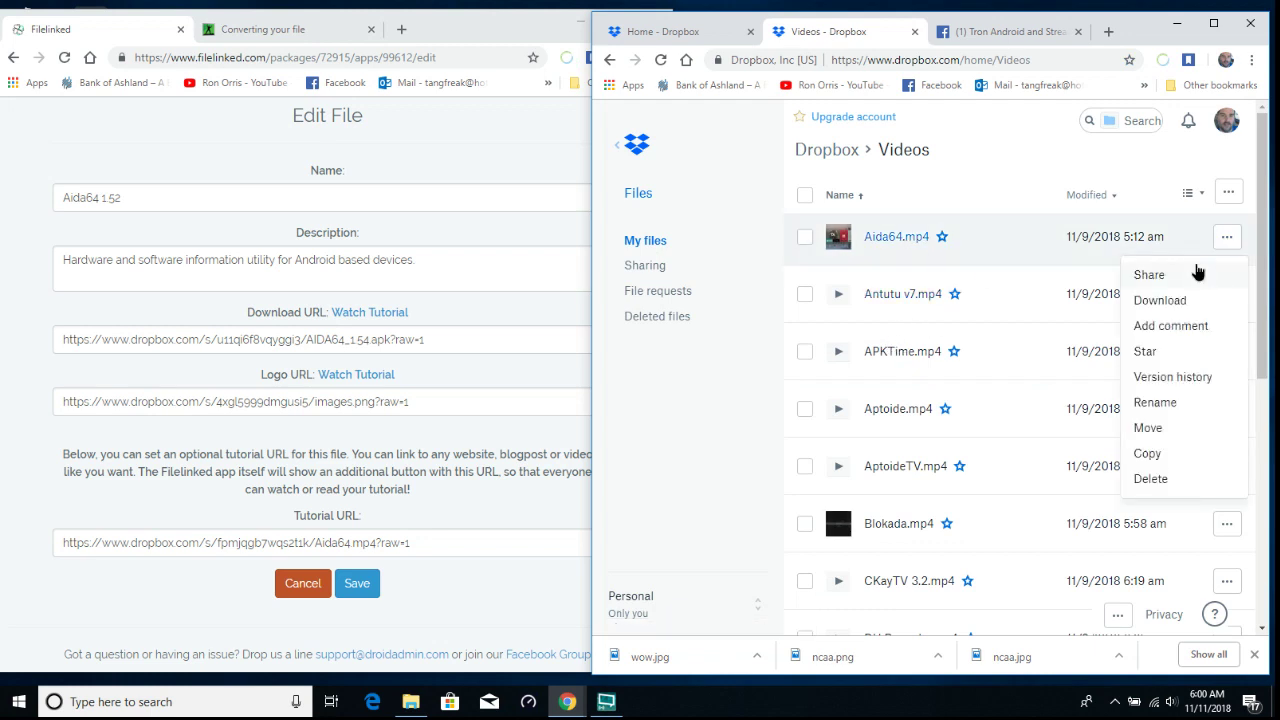
left_click(1149, 274)
left_click(1102, 285)
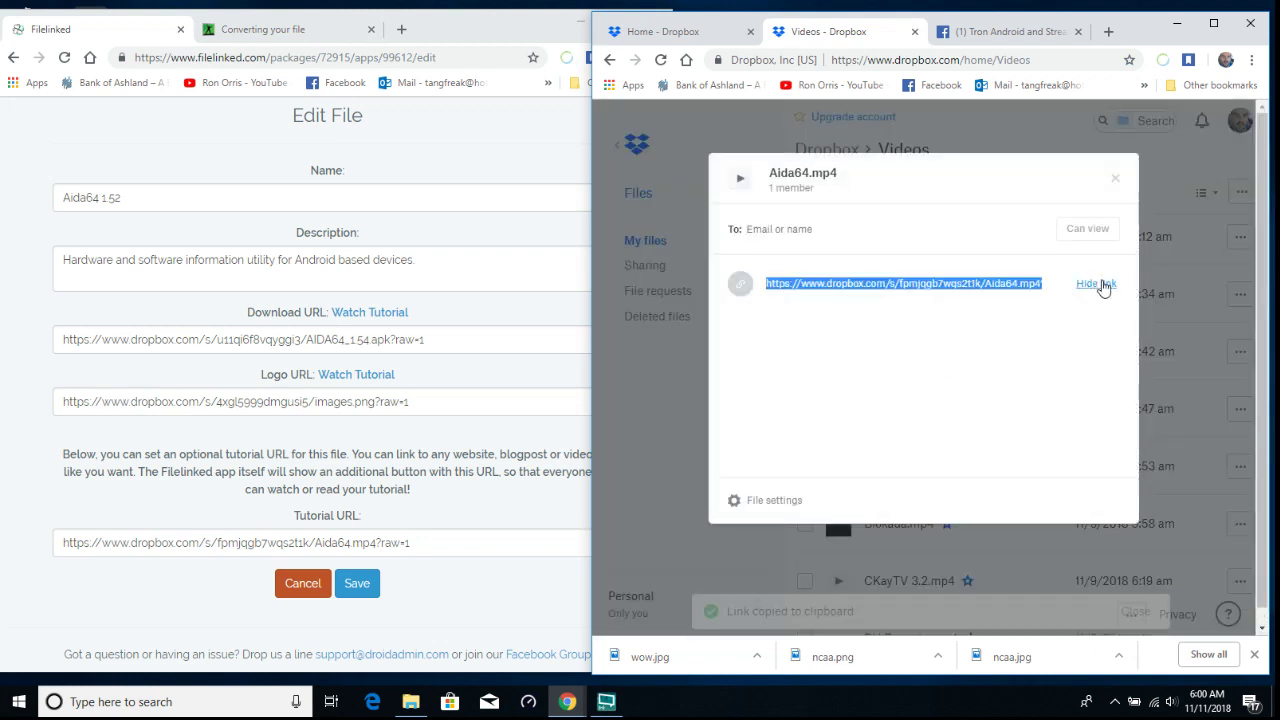
right_click(990, 283)
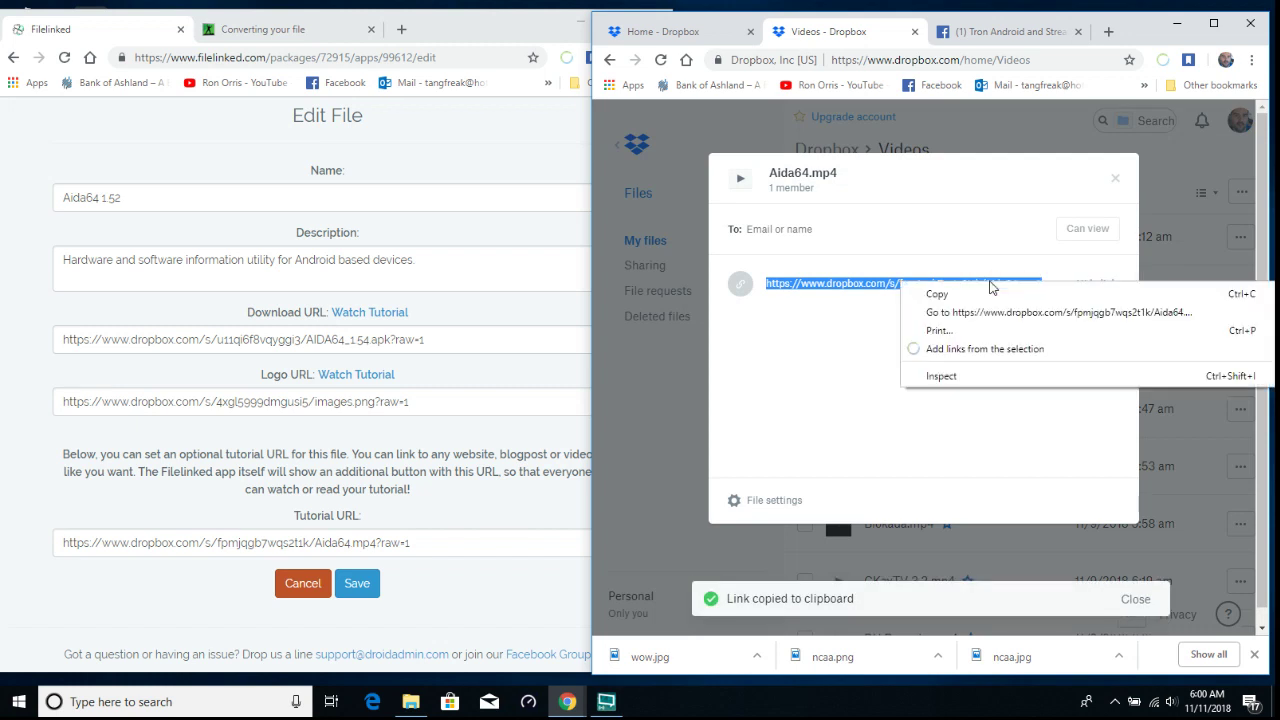
left_click(991, 293)
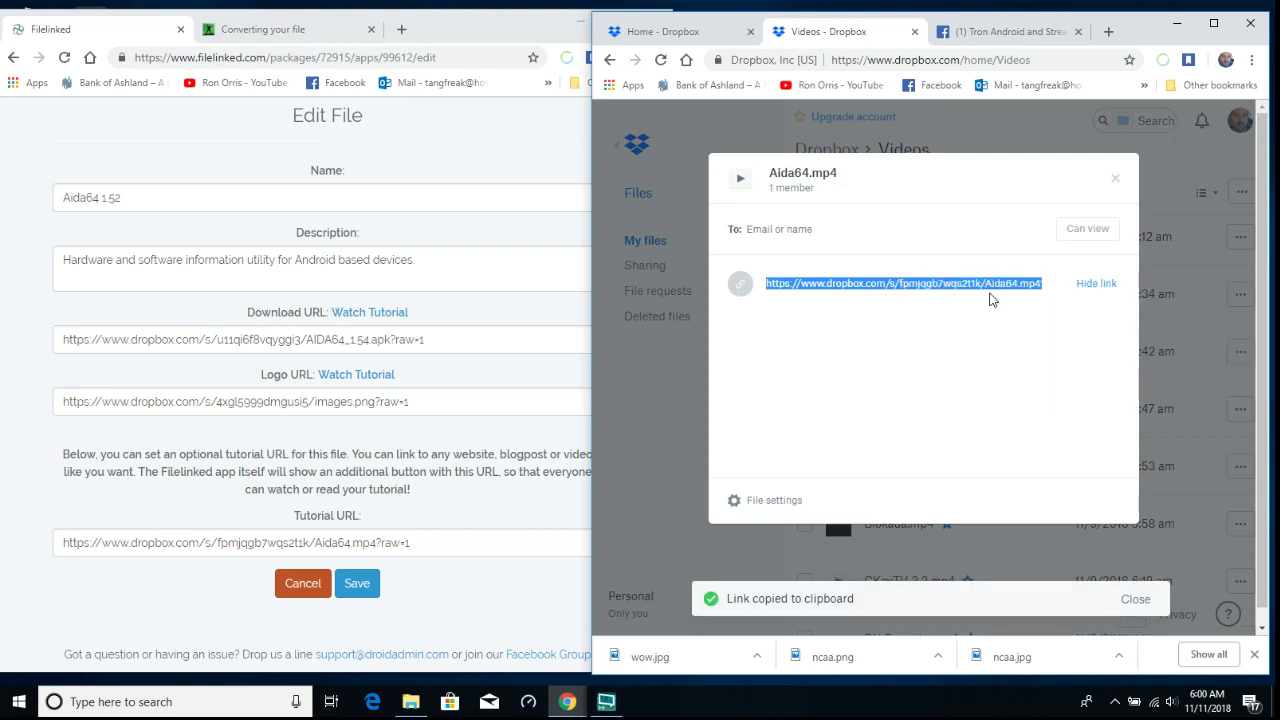
- Replace the Aida64 entry's Tutorial URL with the copied Aida64.mp4 link, changing its ending to ?raw=1, and save the entry
left_click(508, 546)
double_click(497, 548)
key("ctrl+a")
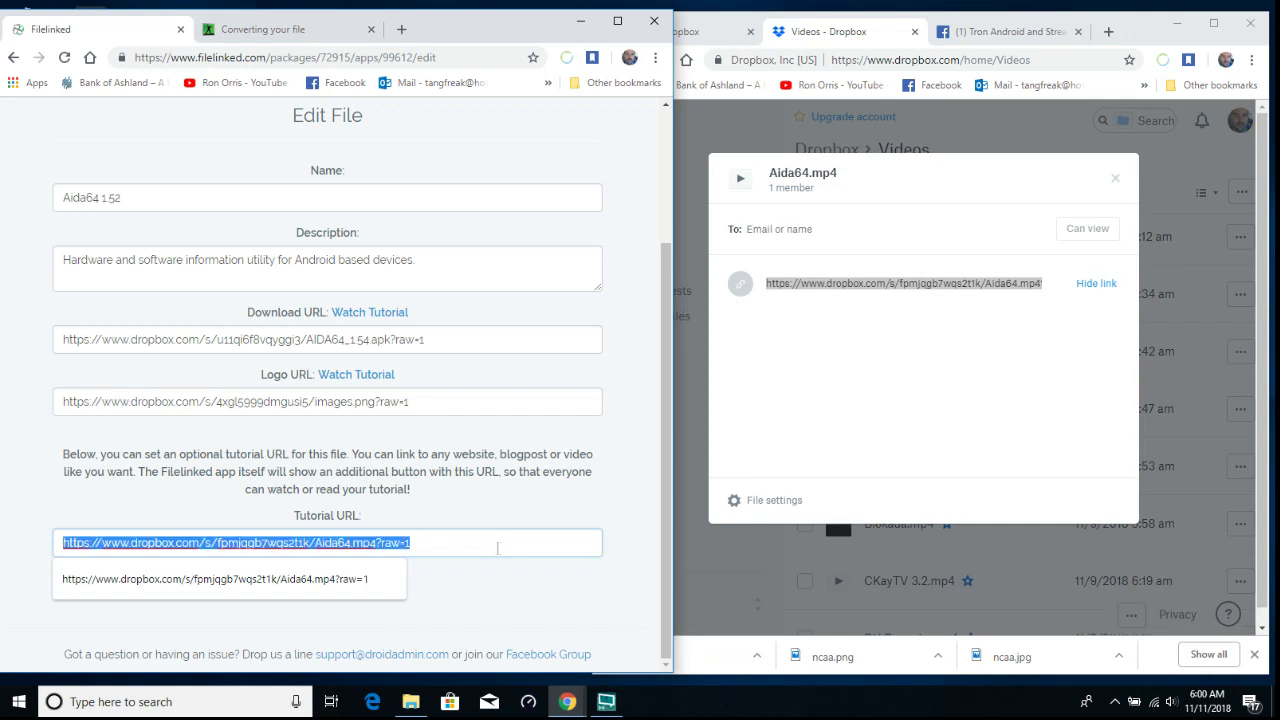
right_click(495, 548)
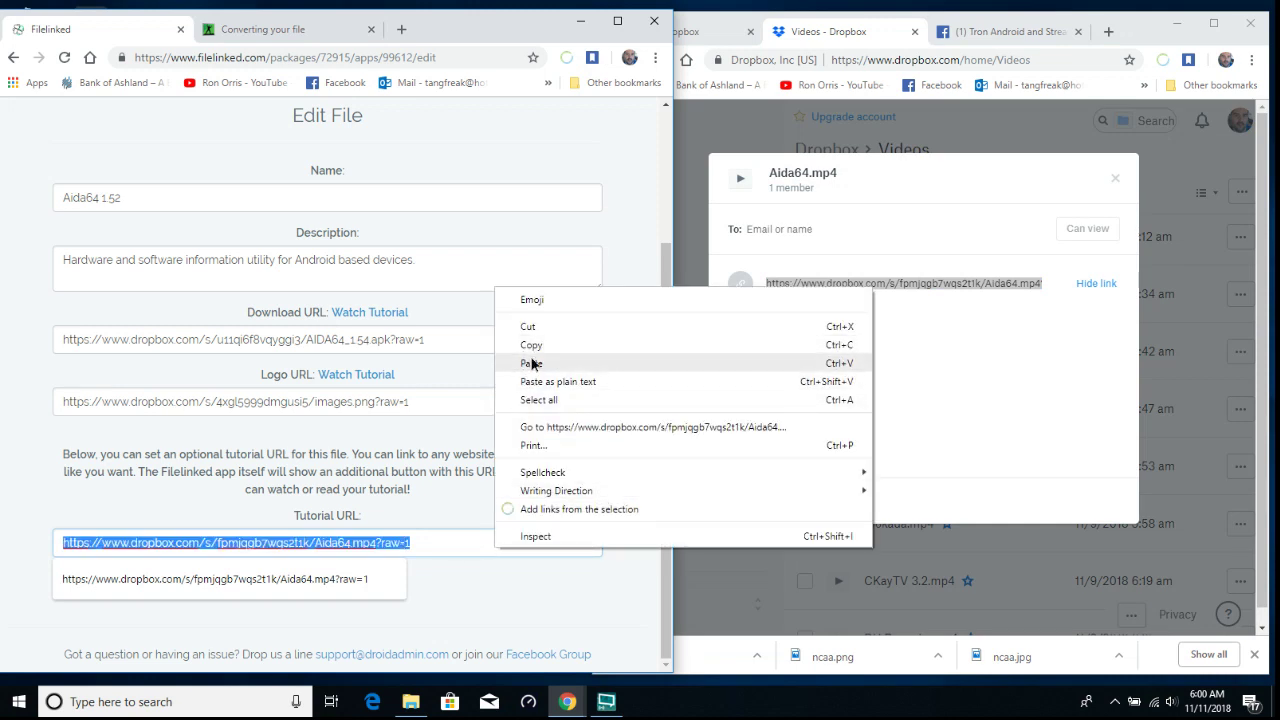
left_click(531, 363)
key("BackSpace")
key("BackSpace")
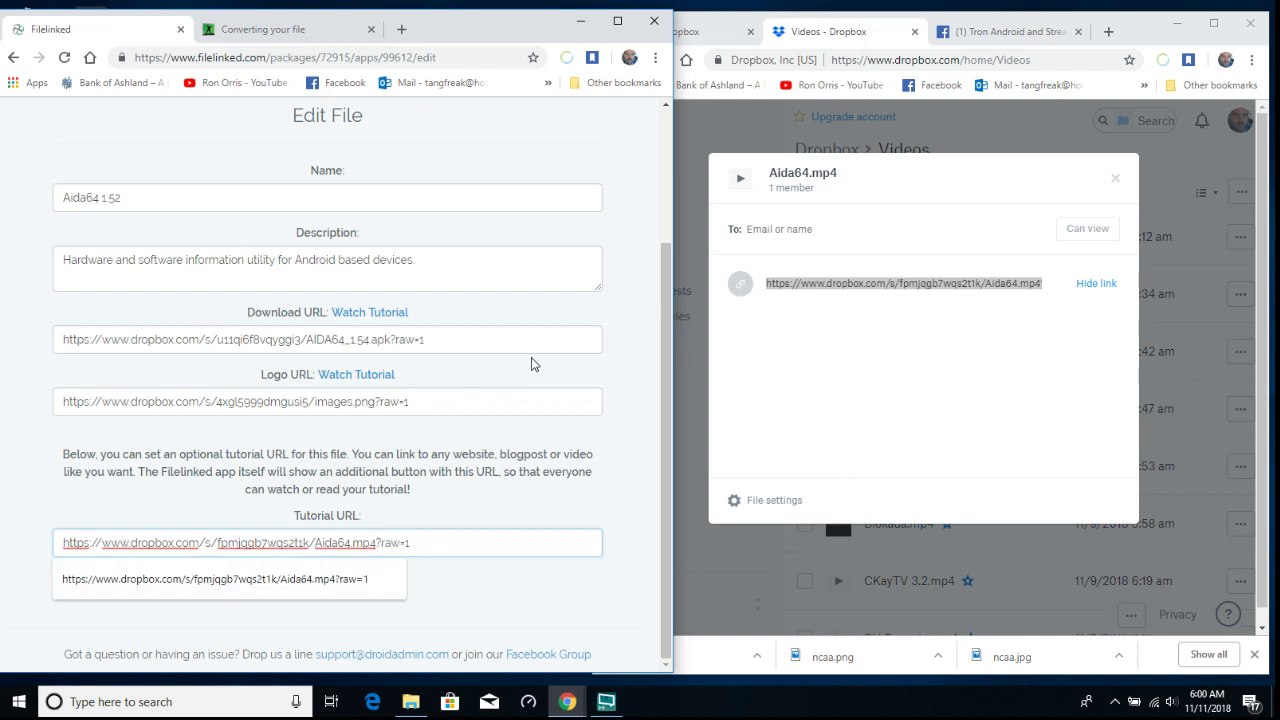
left_click(571, 632)
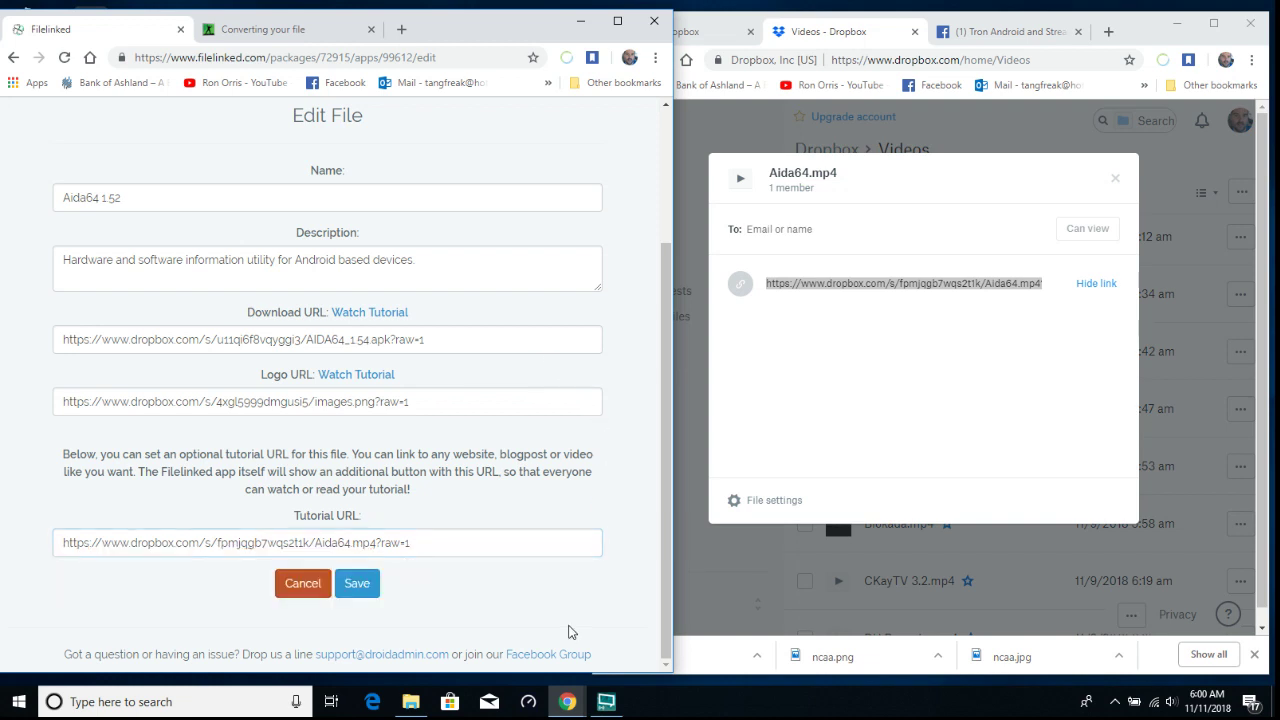
left_click(343, 587)
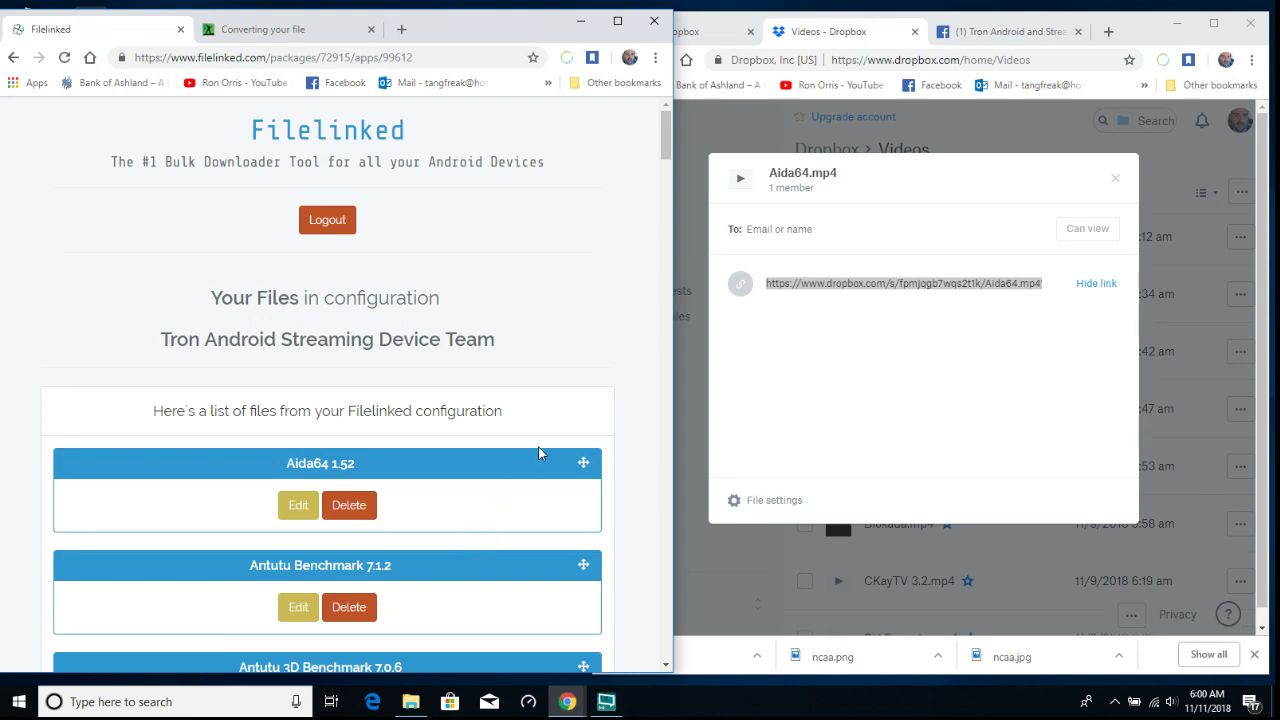
- Maximize the Filelinked window and look through the whole list of files in the configuration
scroll(538, 453, "down", 4)
scroll(538, 453, "up", 3)
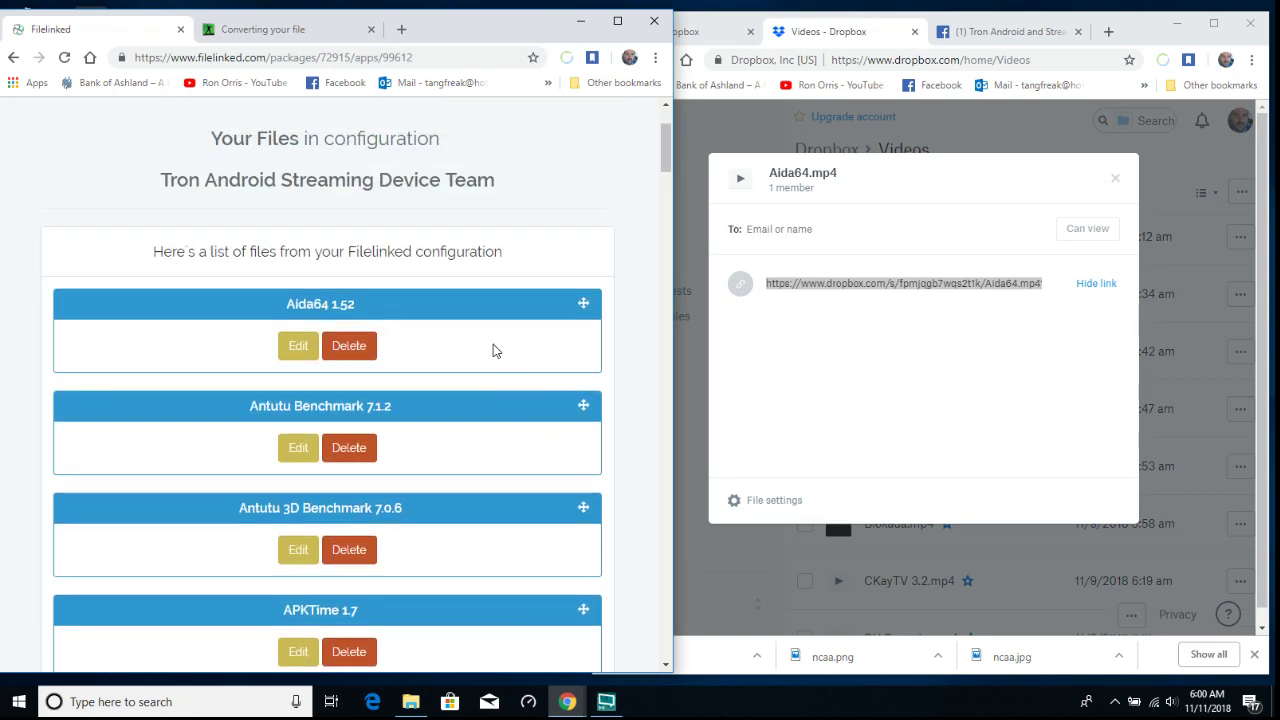
left_click(617, 21)
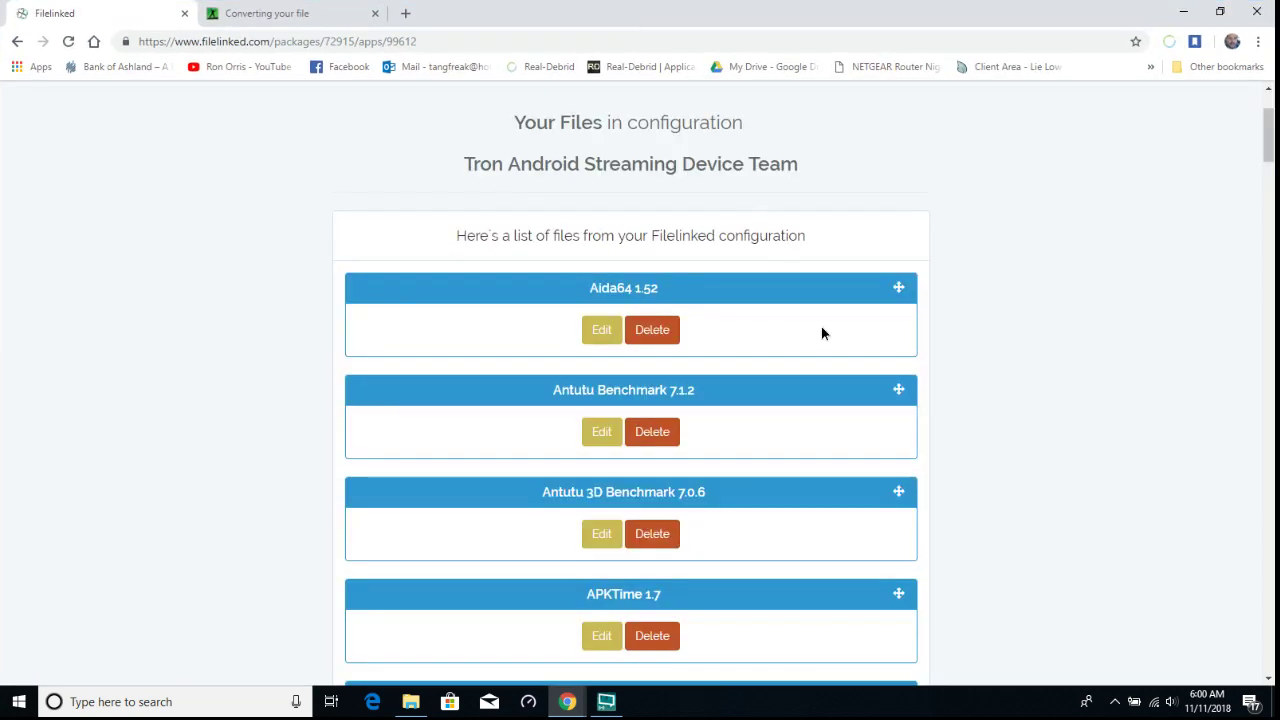
scroll(823, 331, "down", 3)
left_click_drag(821, 327, 808, 265)
scroll(817, 357, "down", 3)
scroll(814, 306, "up", 3)
scroll(809, 214, "up", 4)
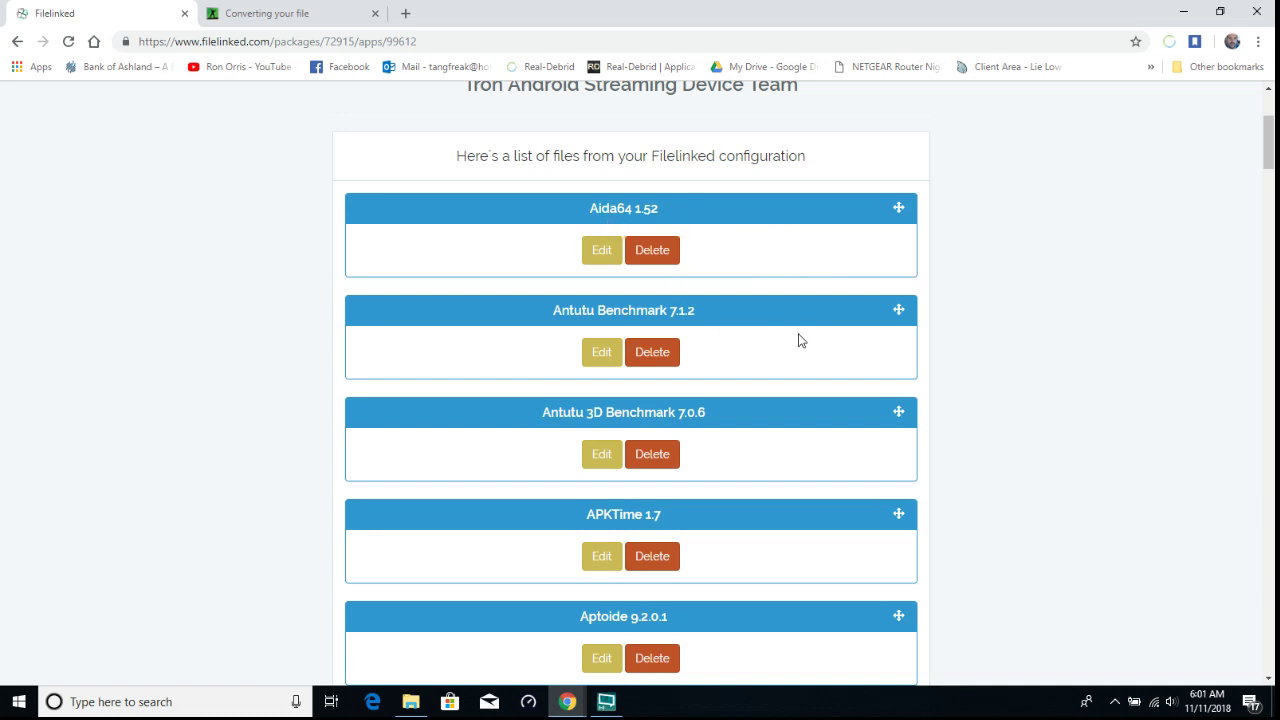
scroll(1060, 274, "down", 17)
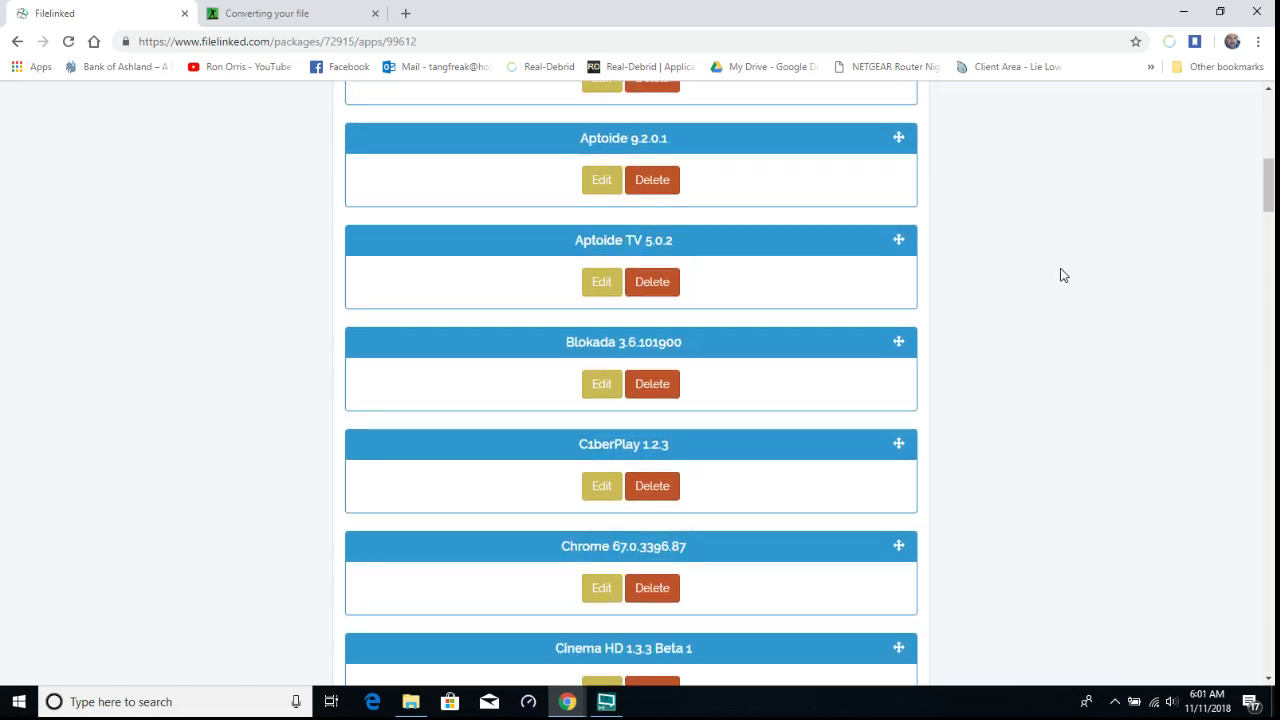
scroll(1063, 275, "down", 18)
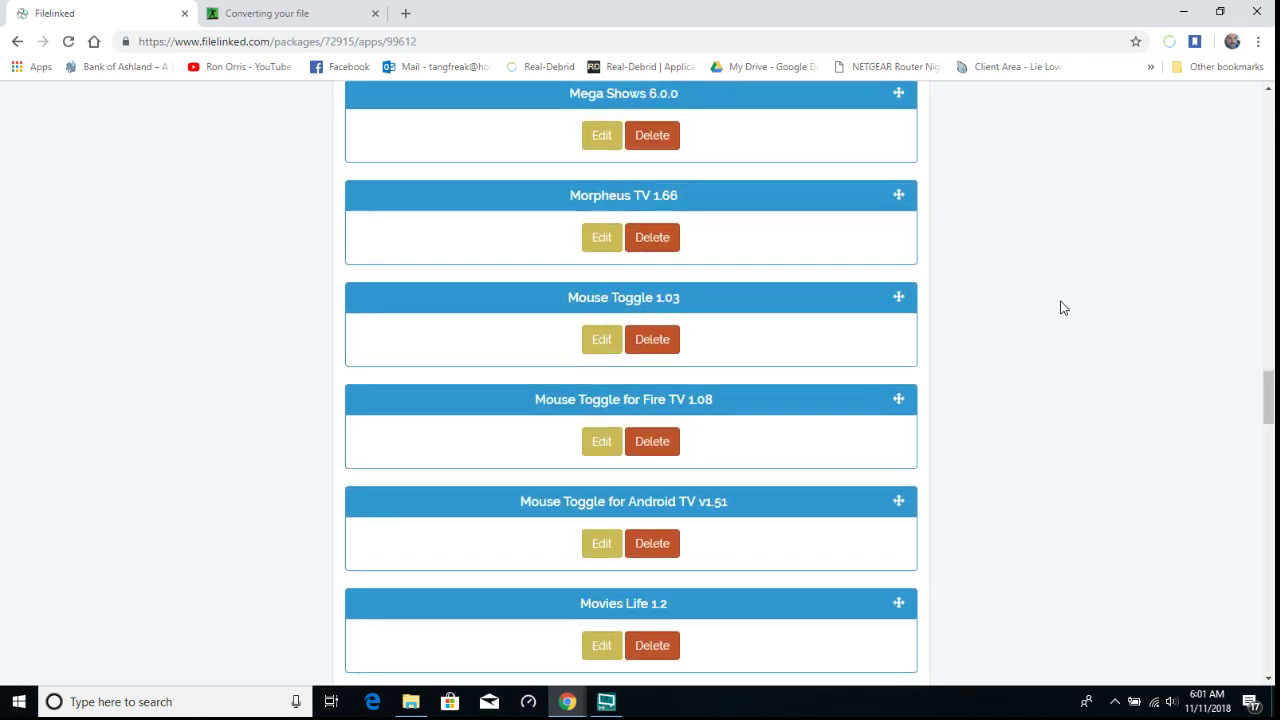
scroll(1062, 334, "down", 12)
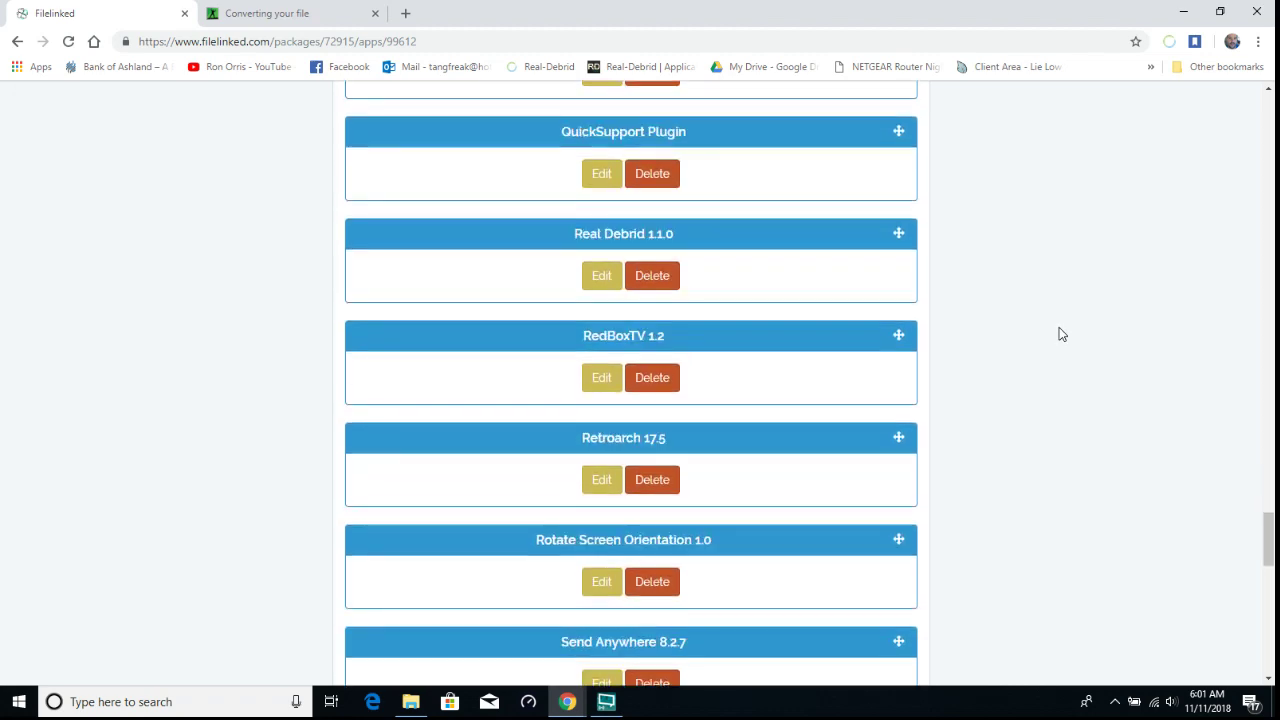
scroll(1062, 334, "up", 13)
scroll(1062, 334, "up", 18)
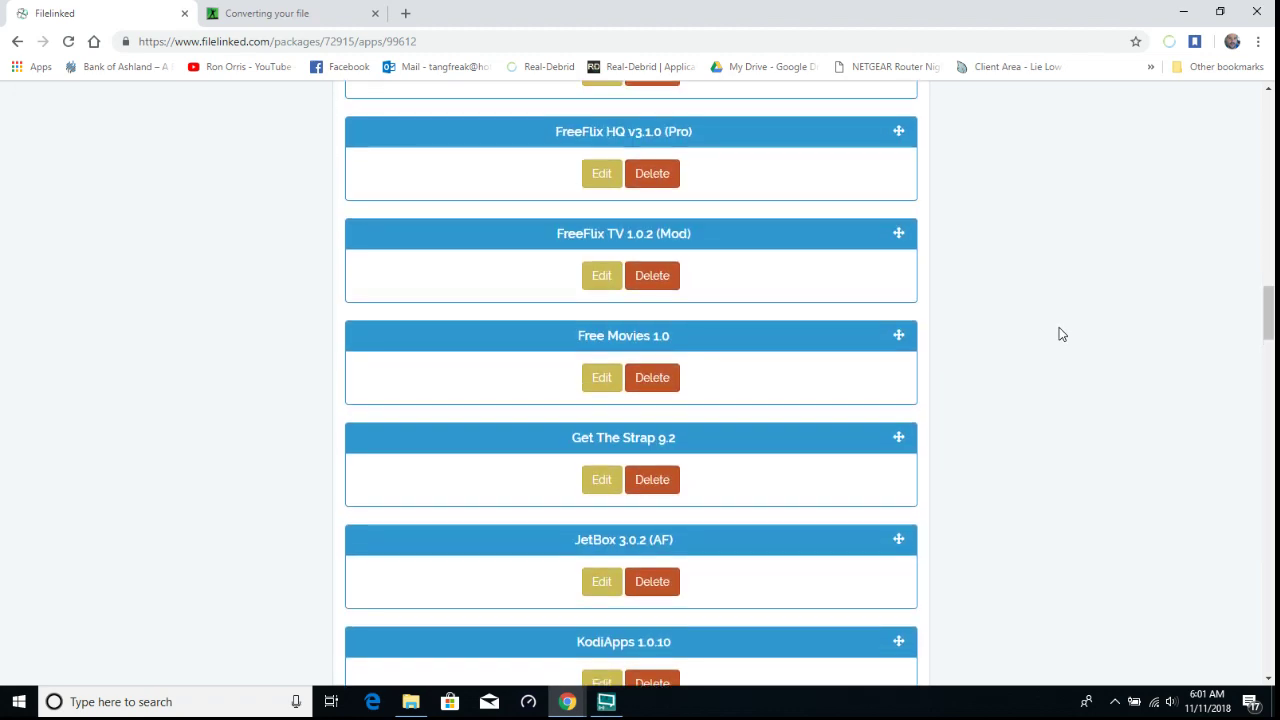
scroll(1062, 334, "up", 8)
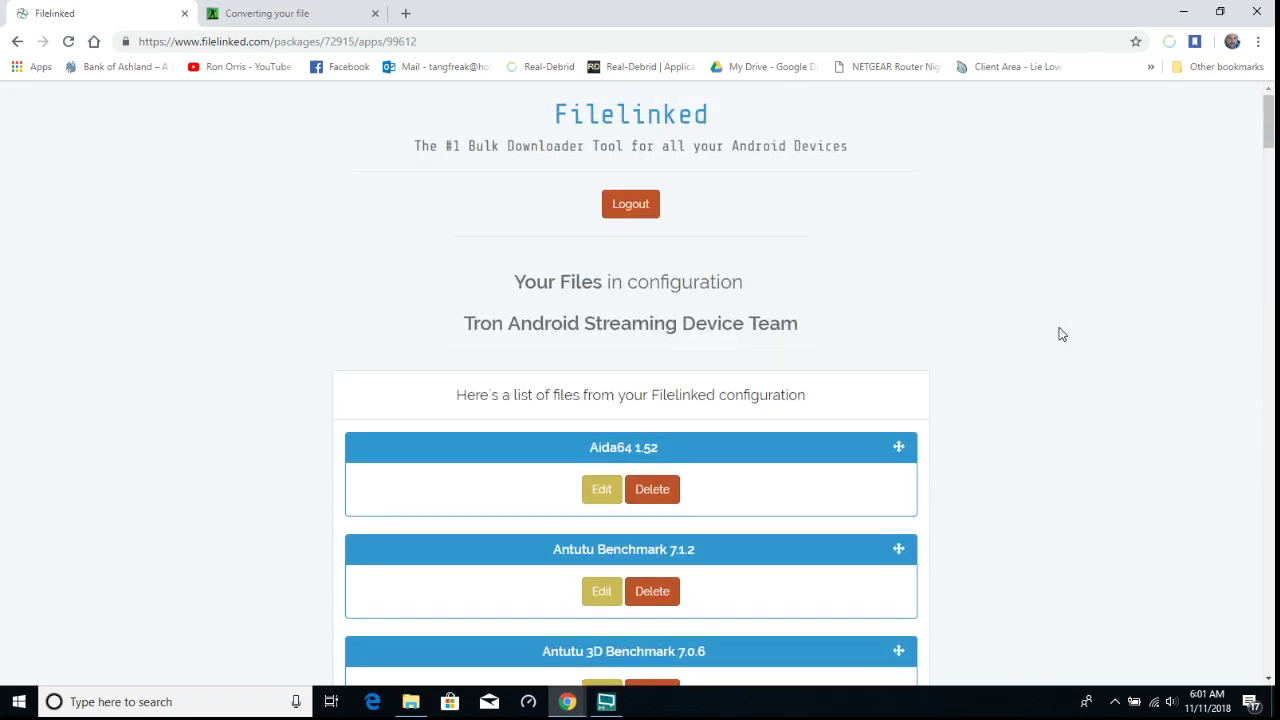
scroll(1062, 334, "down", 20)
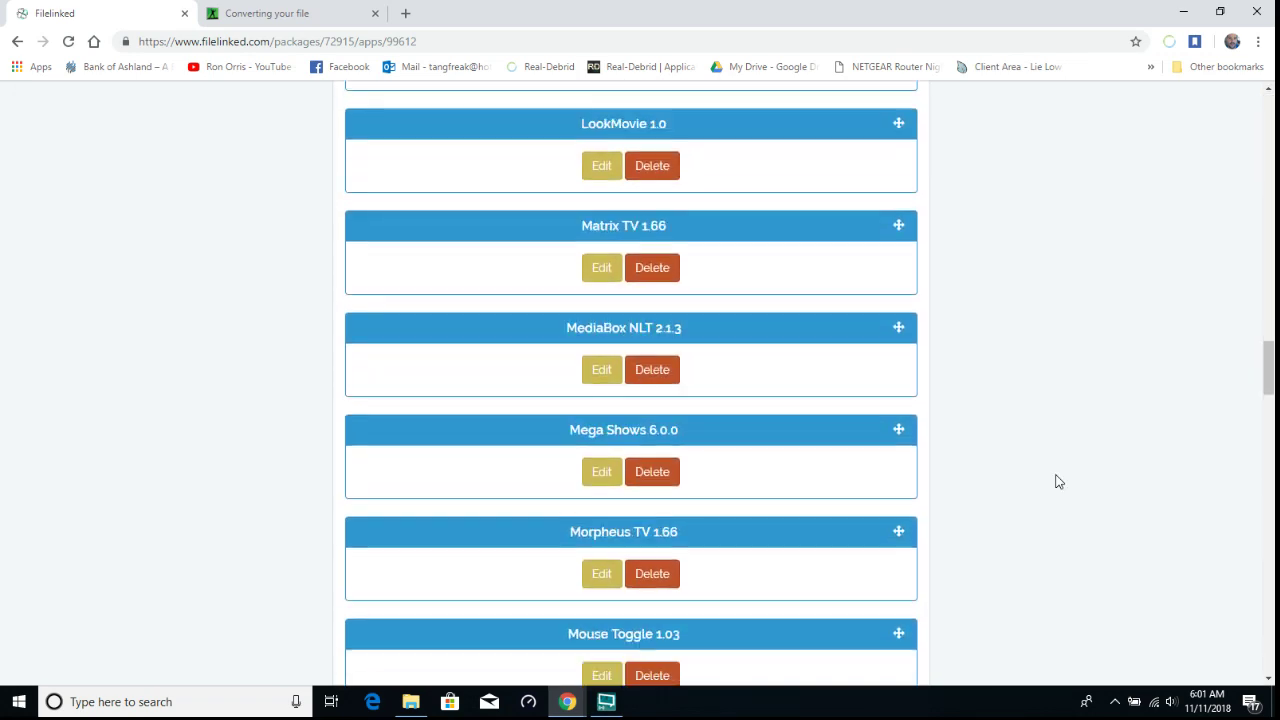
scroll(1059, 482, "down", 15)
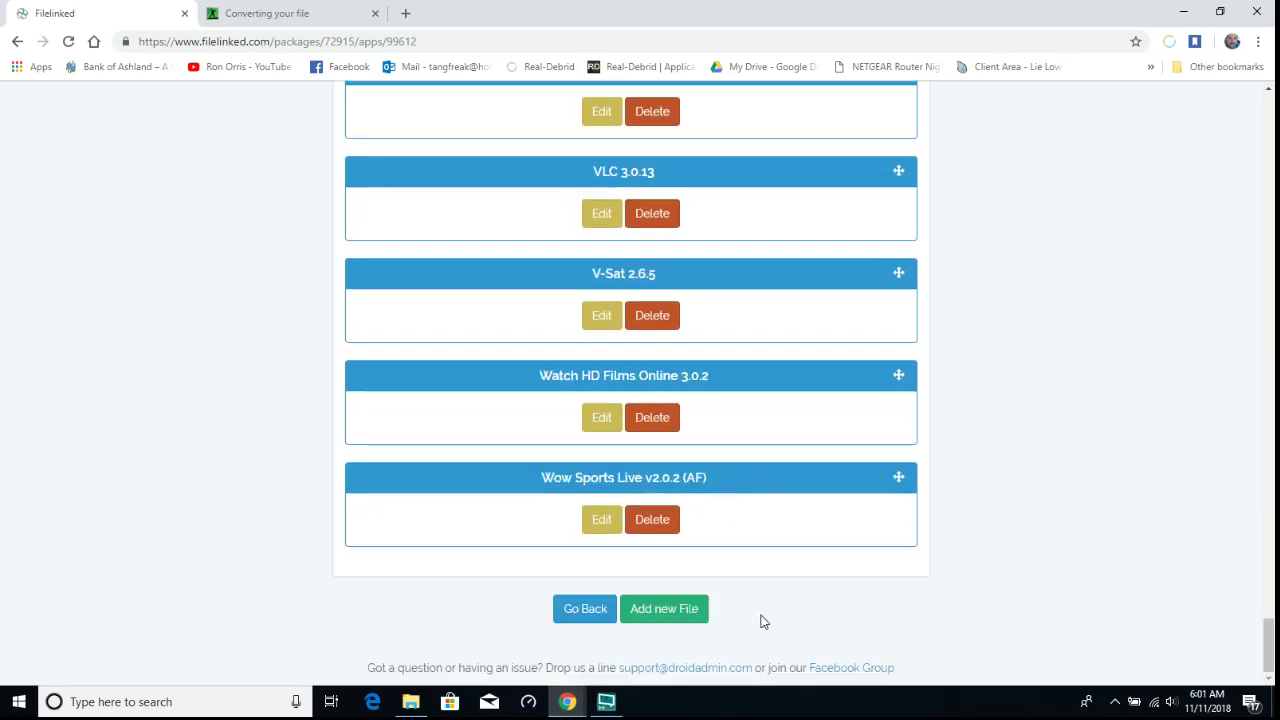
- Go back to the Filelinked dashboard and examine the configuration's overview and access code
left_click(583, 611)
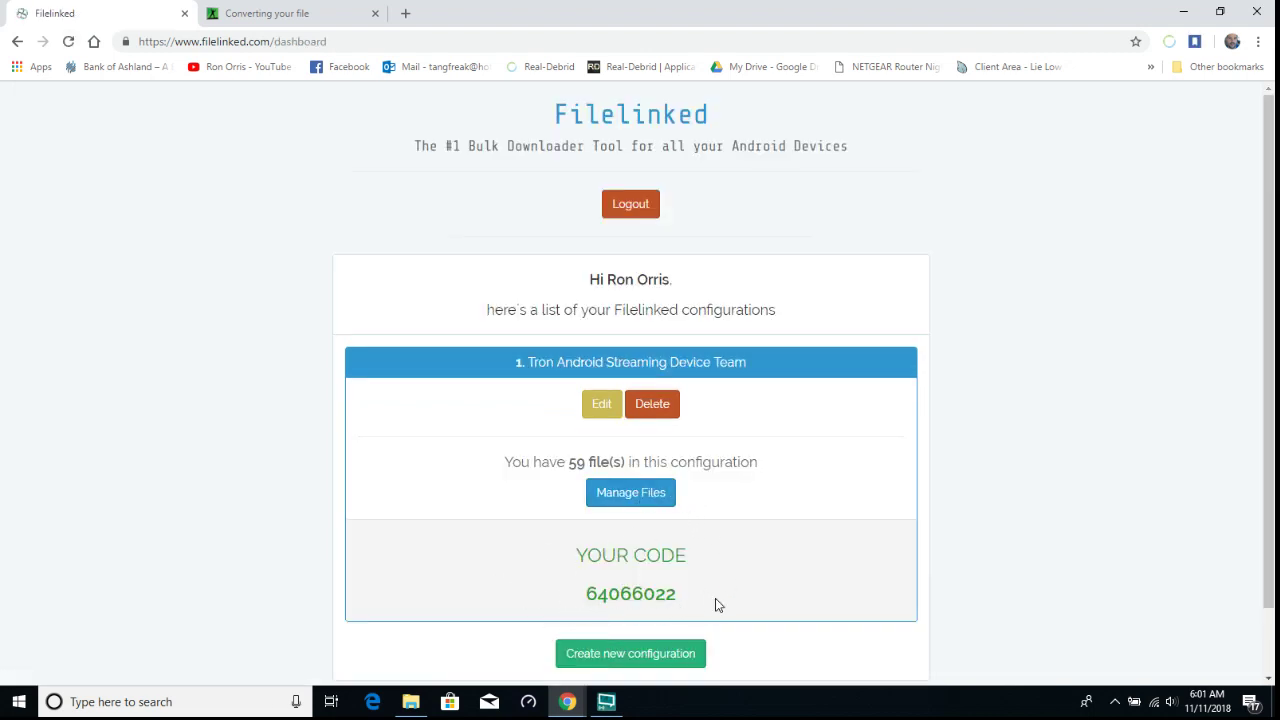
scroll(715, 604, "down", 2)
scroll(715, 603, "up", 2)
scroll(715, 603, "down", 2)
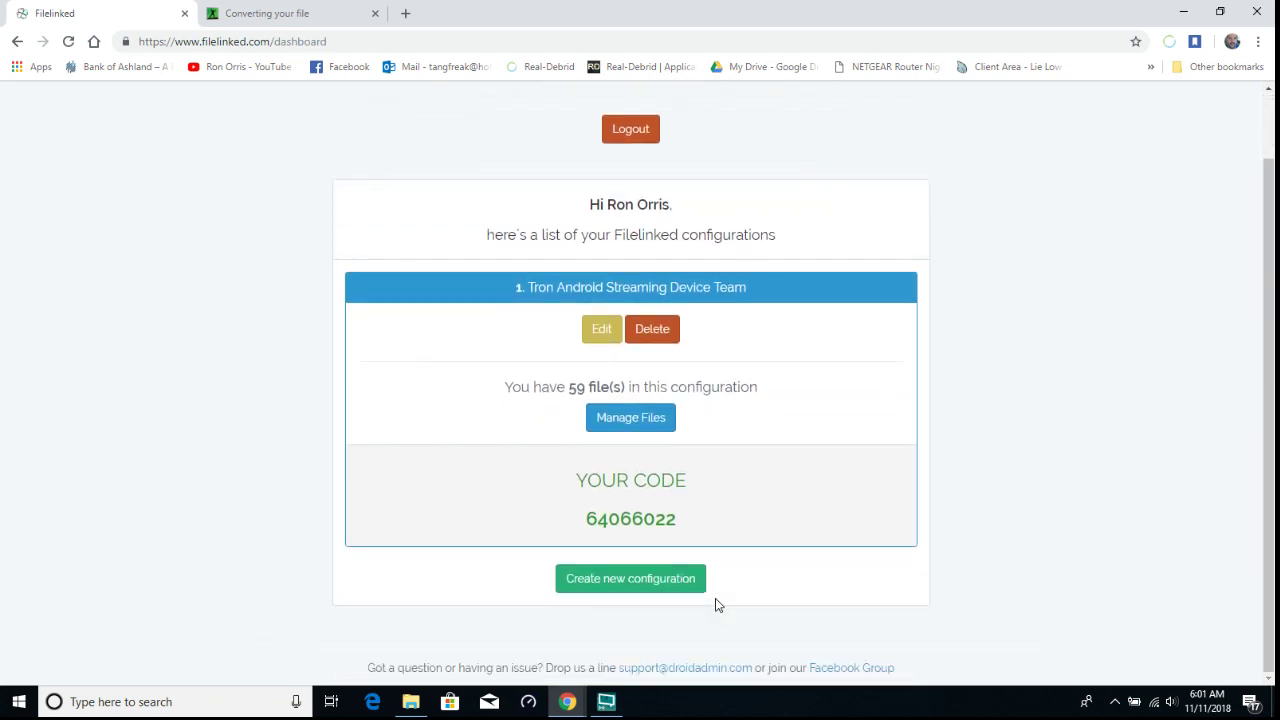
- Open the configuration for editing and review its custom message and PIN lock settings, switching custom messages on and off again
left_click(595, 336)
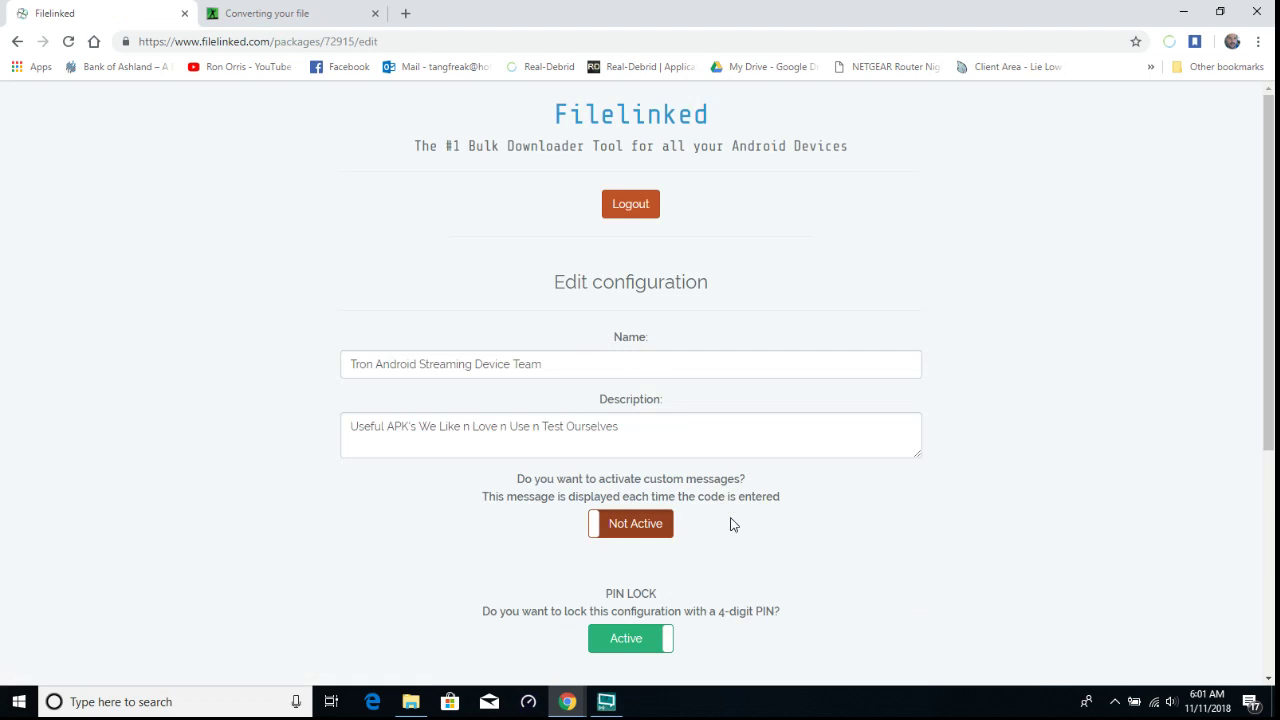
left_click(643, 538)
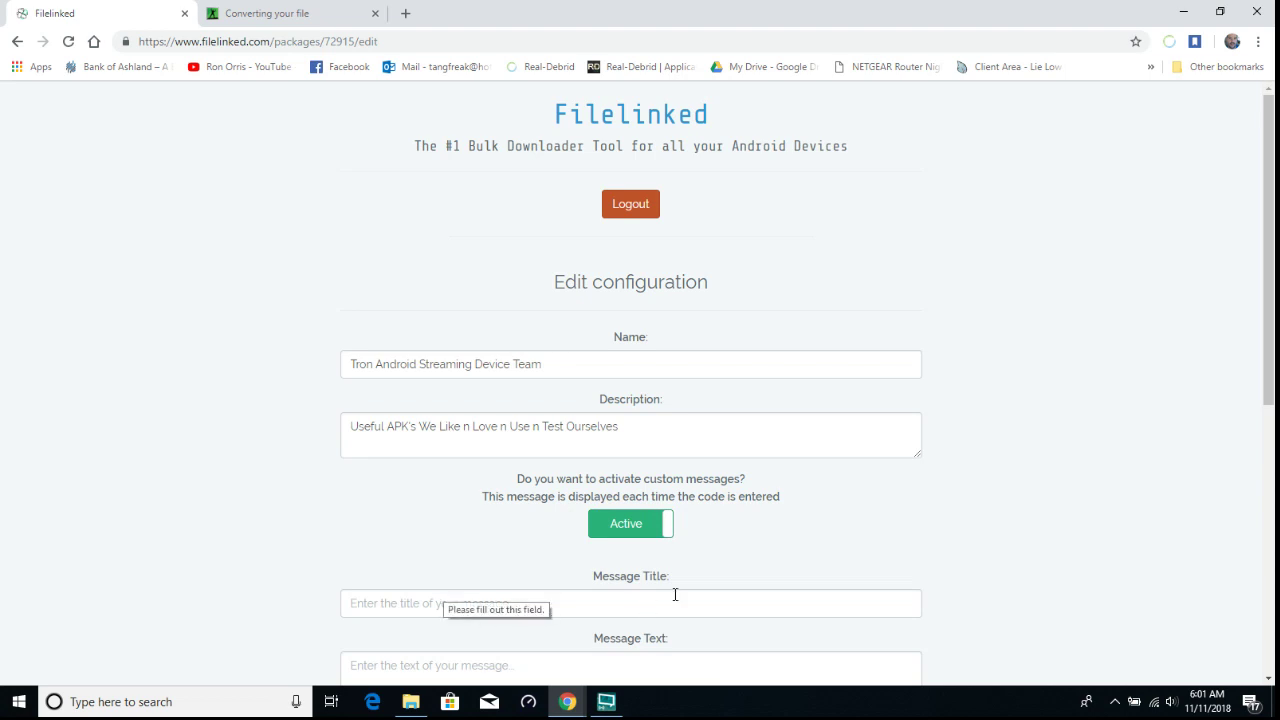
scroll(796, 546, "down", 3)
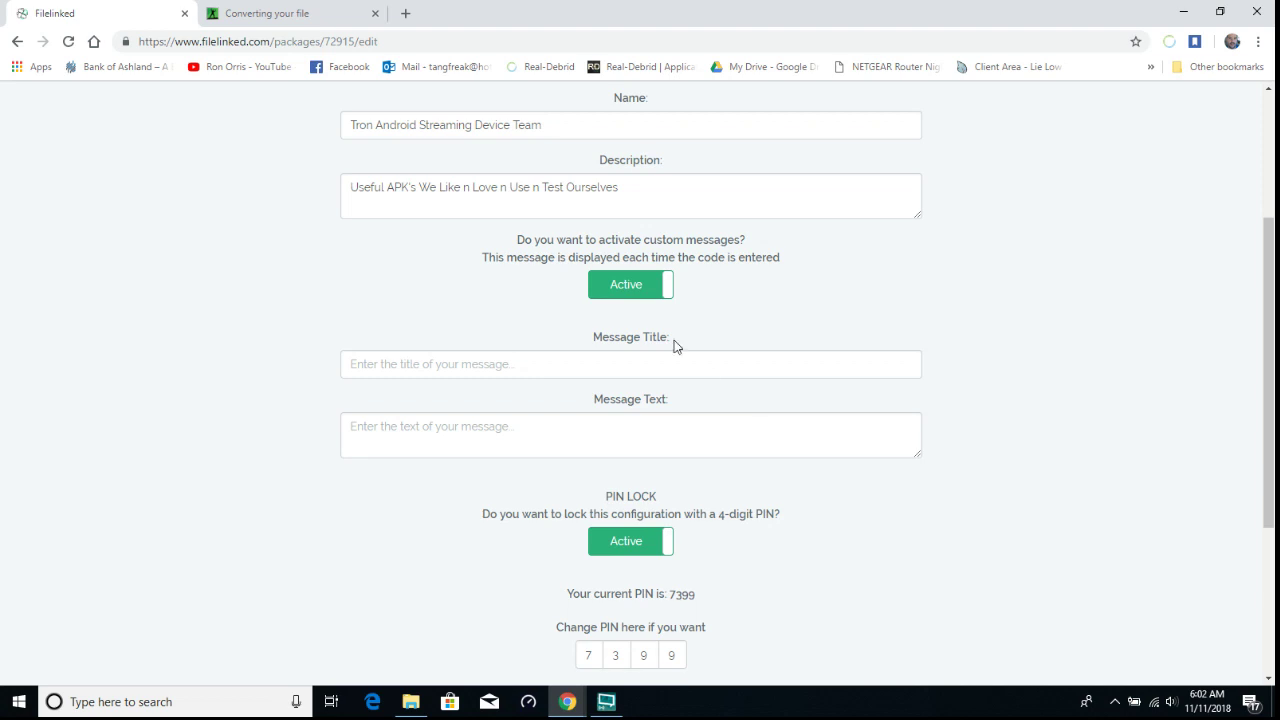
left_click(637, 289)
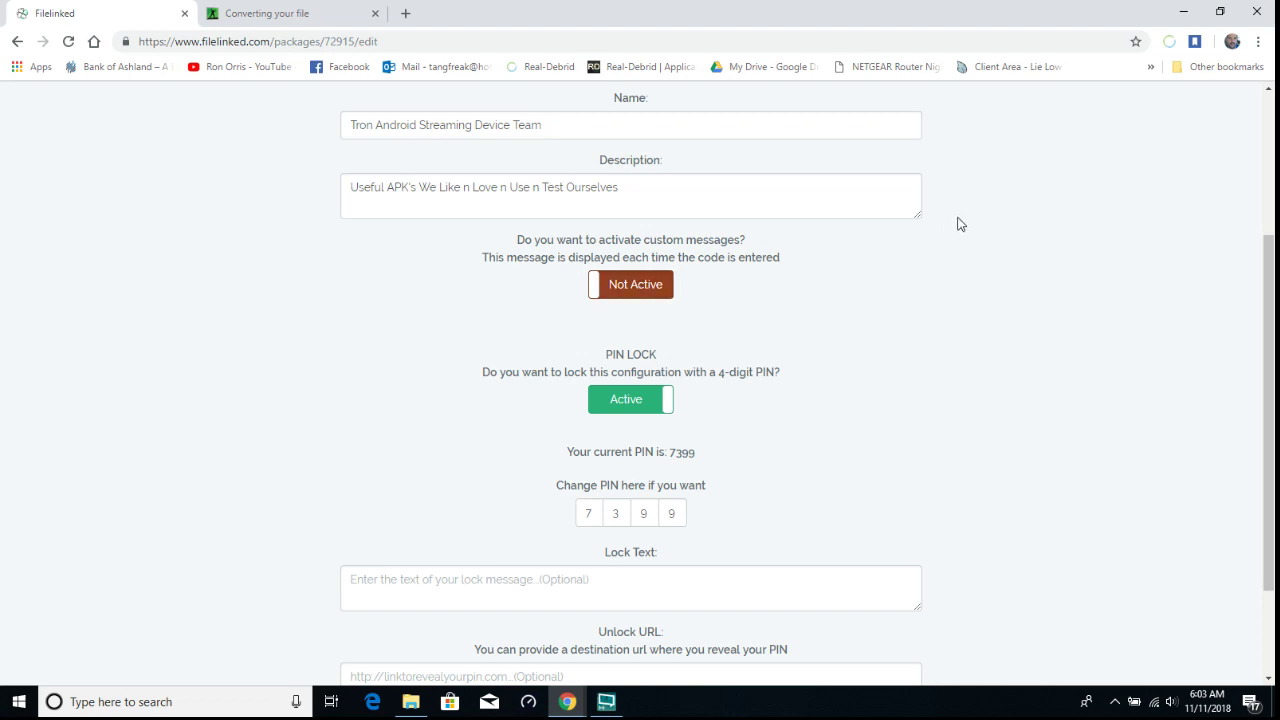
left_click(1220, 11)
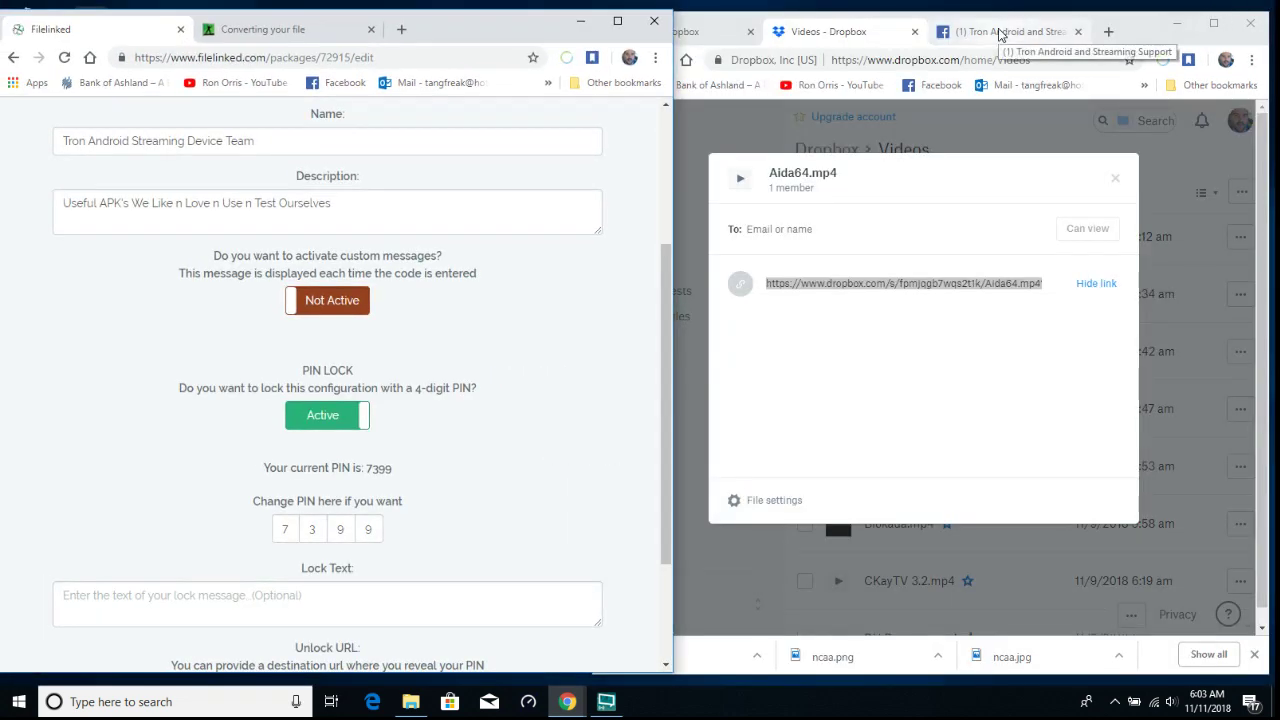